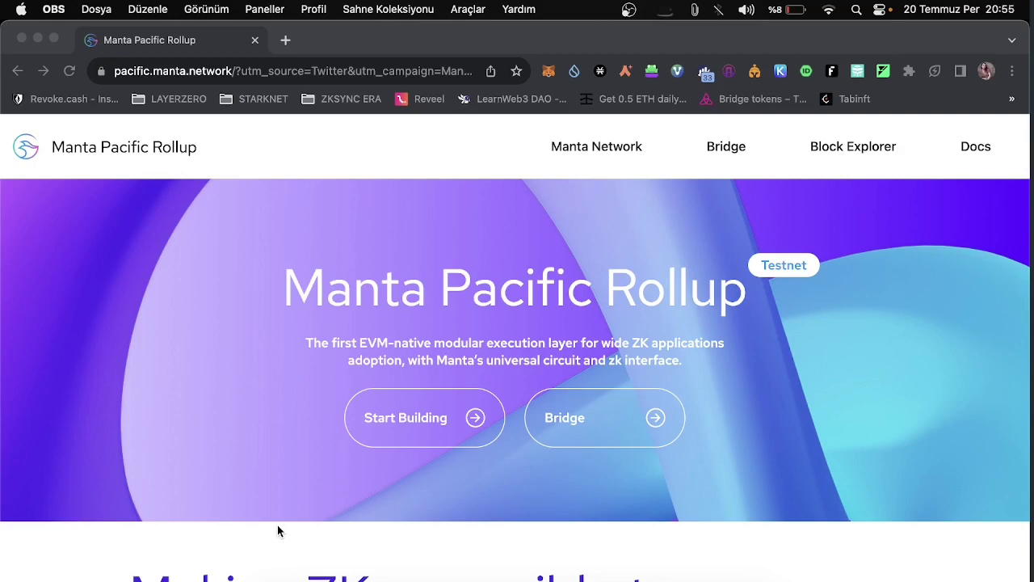
Open the Add Chain & Request Test Tokens page from the Get Started section and dismiss the translation prompt.
{"action": "scroll", "coordinate": [278, 527], "scroll_direction": "down", "scroll_amount": 10}
{"action": "scroll", "coordinate": [277, 530], "scroll_direction": "down", "scroll_amount": 2}
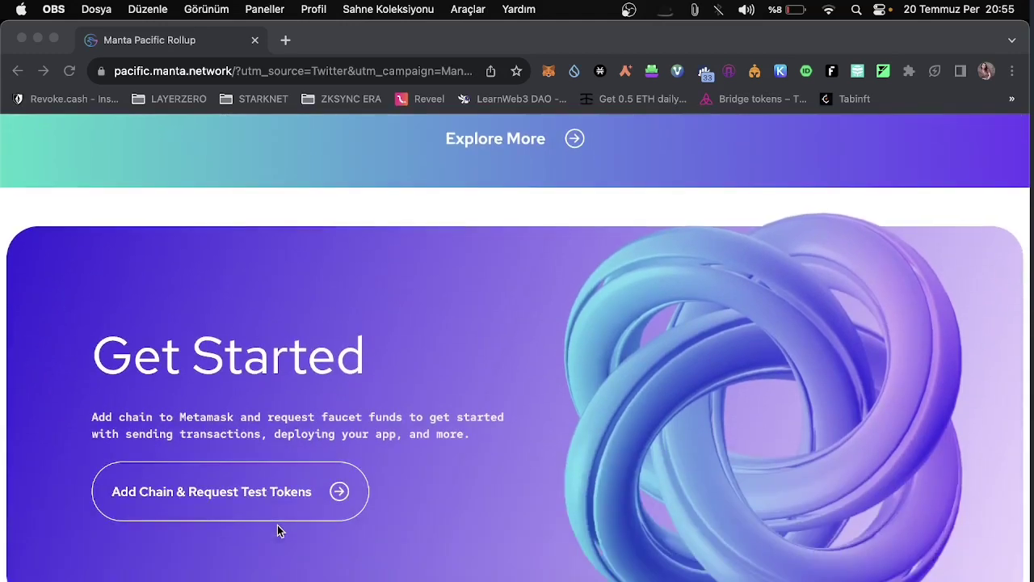
{"action": "left_click", "coordinate": [224, 489]}
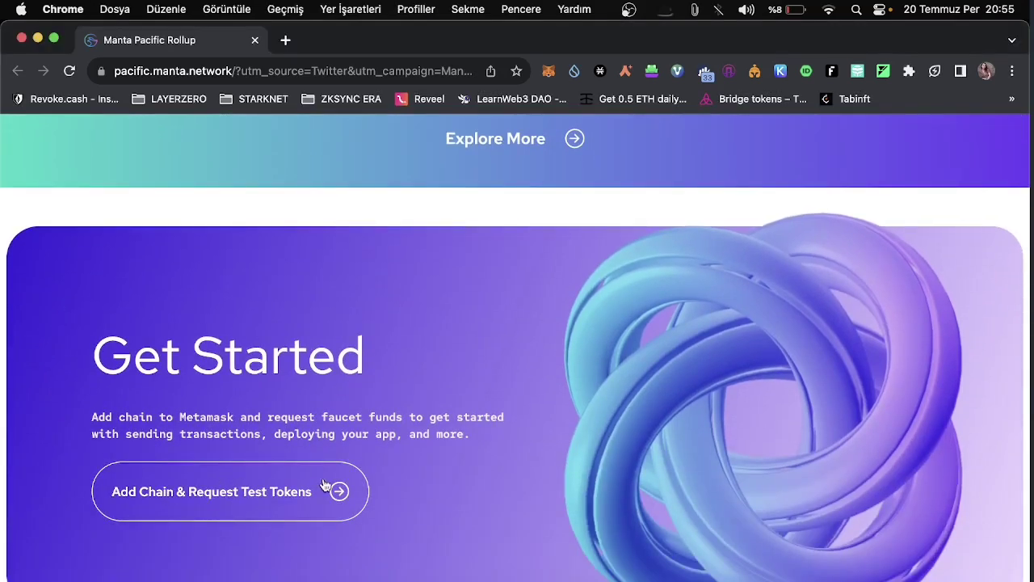
{"action": "left_click", "coordinate": [338, 490]}
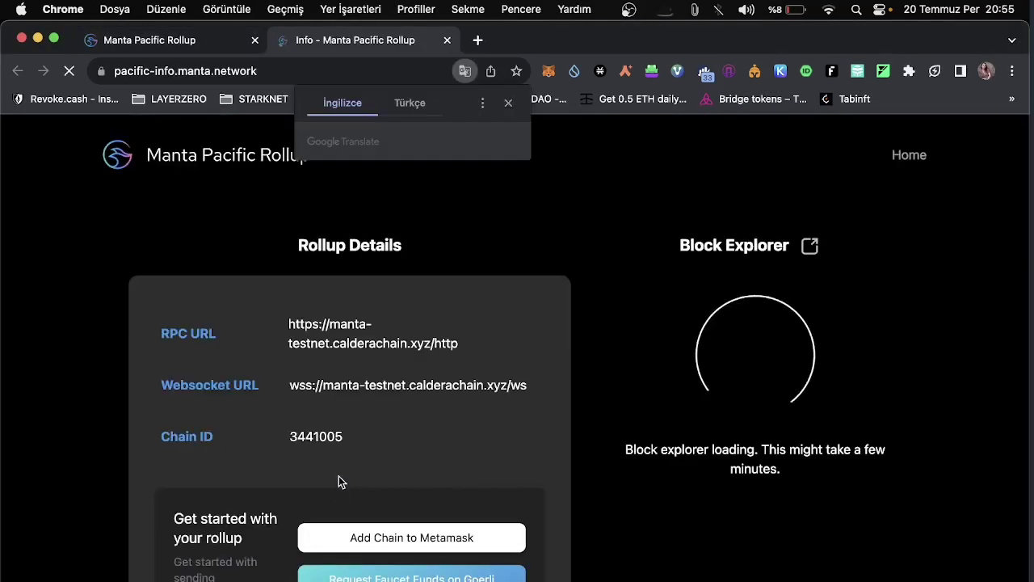
{"action": "left_click", "coordinate": [508, 105]}
Add the manta-testnet chain to MetaMask, approve the new network, and allow the wallet to switch to it.
{"action": "scroll", "coordinate": [392, 475], "scroll_direction": "down", "scroll_amount": 2}
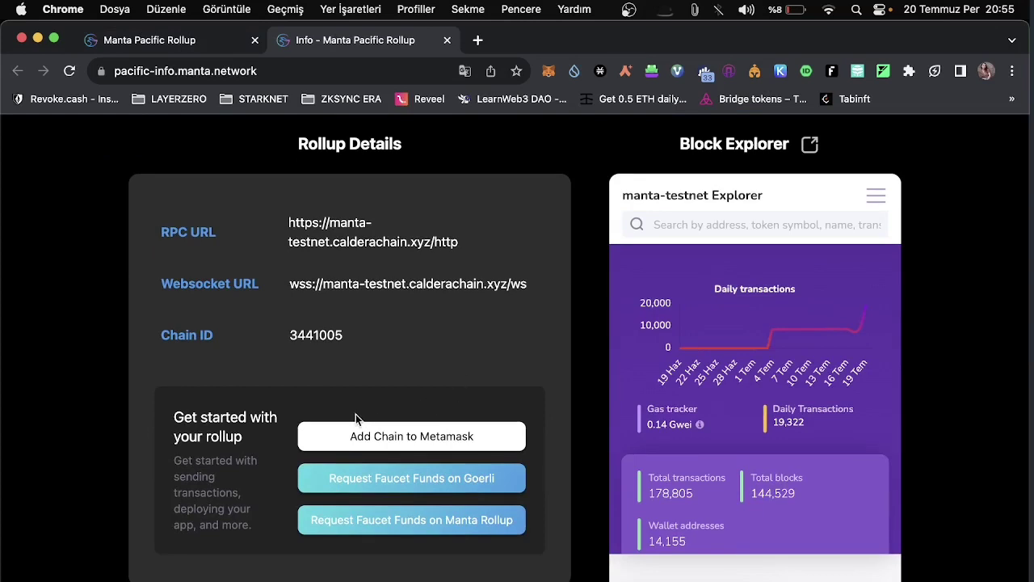
{"action": "left_click", "coordinate": [373, 437]}
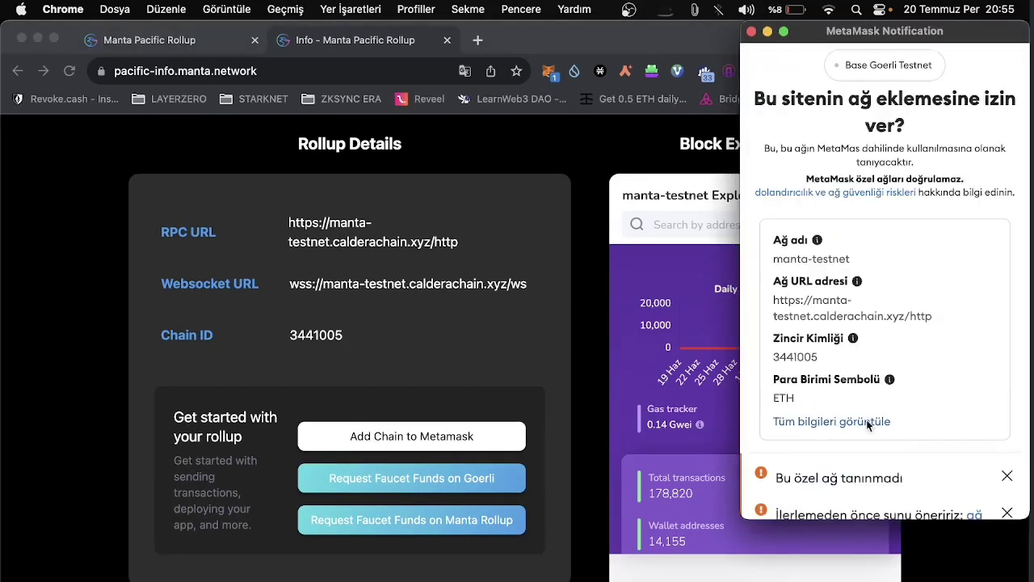
{"action": "scroll", "coordinate": [941, 338], "scroll_direction": "down", "scroll_amount": 2}
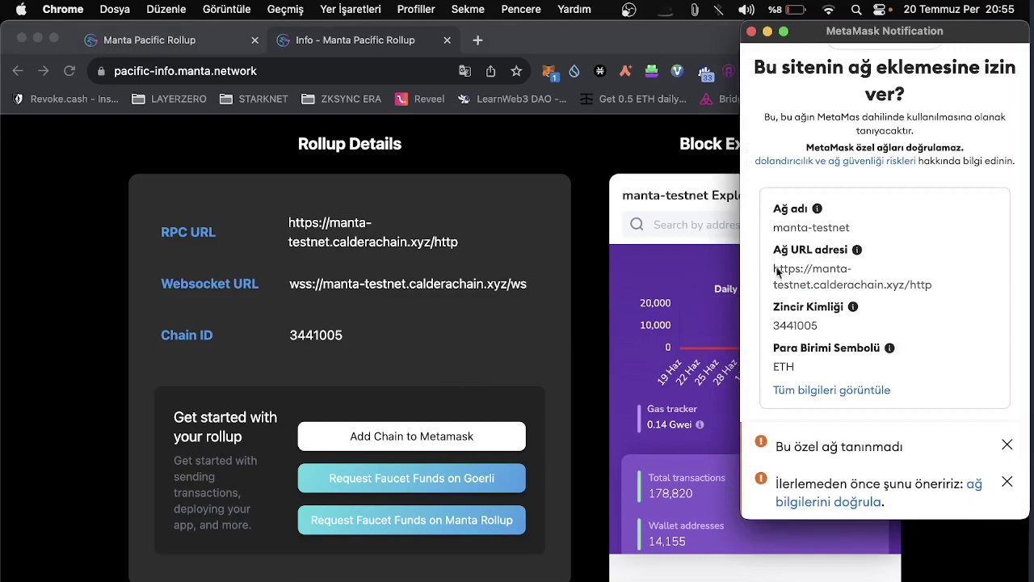
{"action": "scroll", "coordinate": [832, 255], "scroll_direction": "down", "scroll_amount": 3}
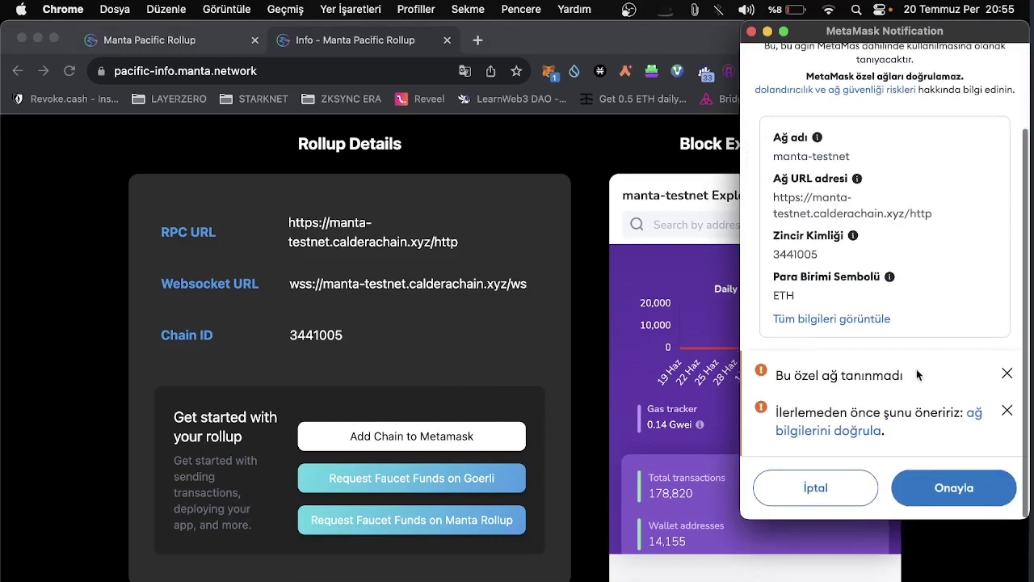
{"action": "left_click", "coordinate": [940, 490]}
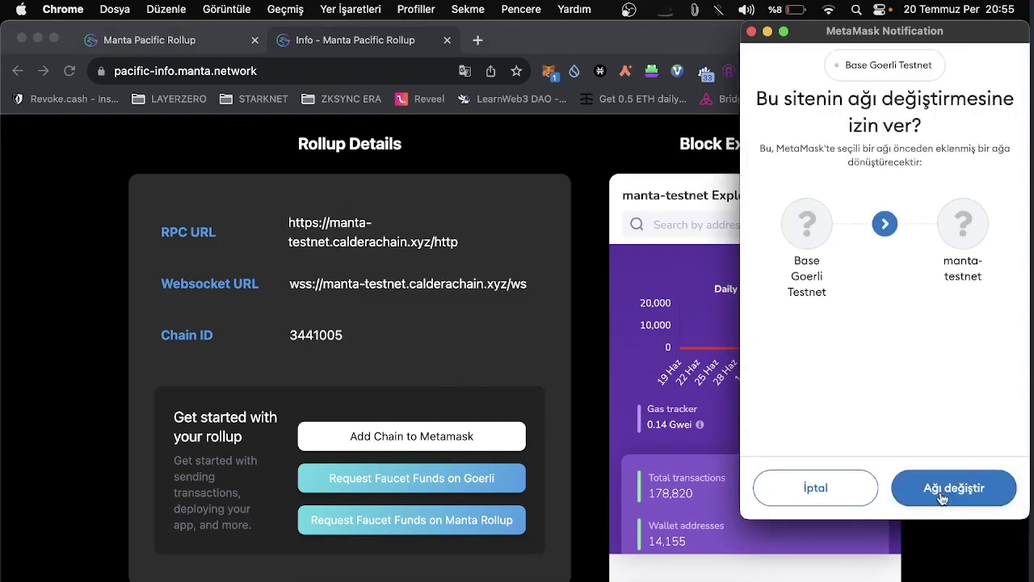
{"action": "left_click", "coordinate": [941, 495]}
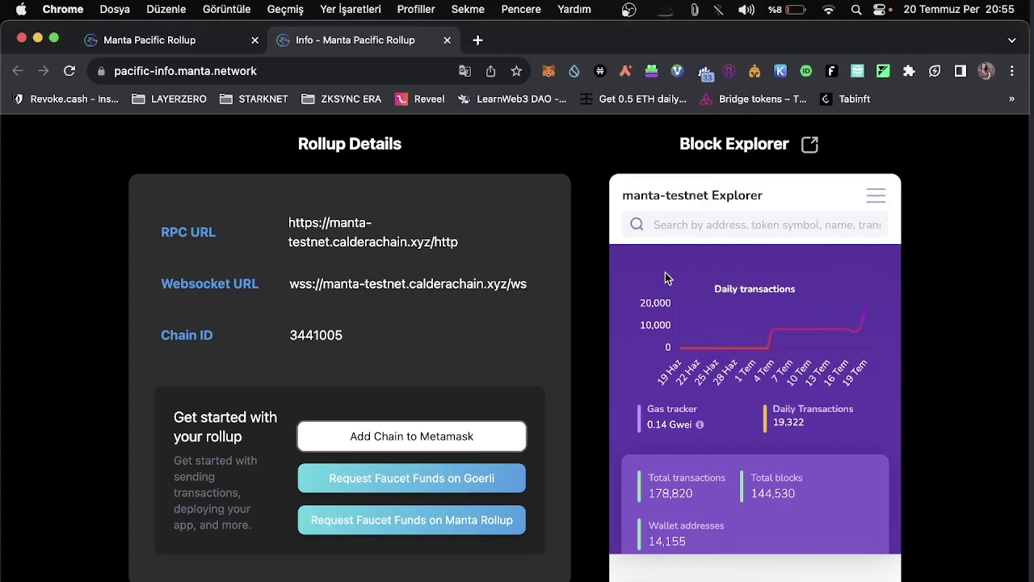
Check MetaMask's network list for the manta-testnet entry, then close the wallet.
{"action": "left_click", "coordinate": [549, 72]}
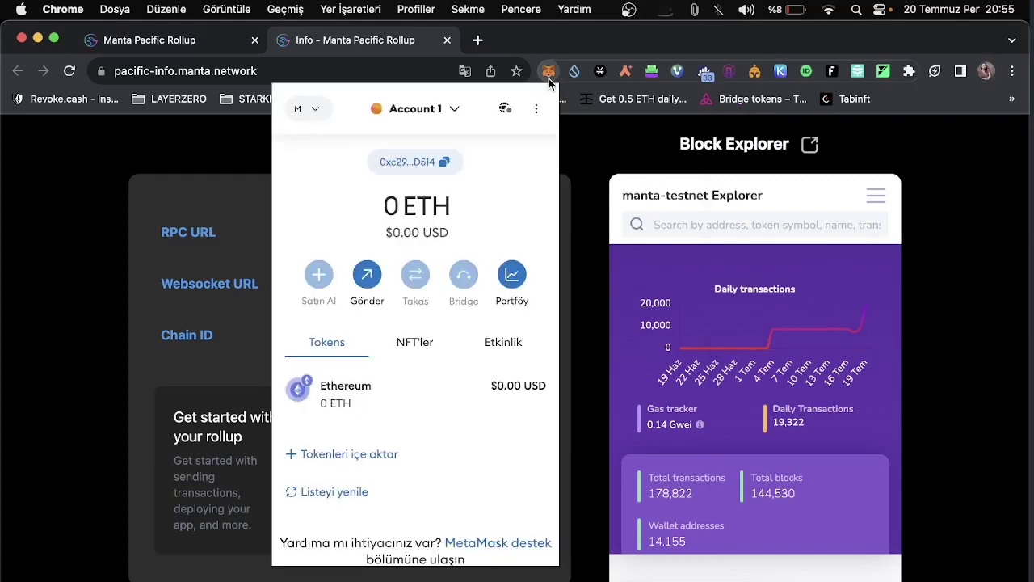
{"action": "left_click", "coordinate": [309, 109]}
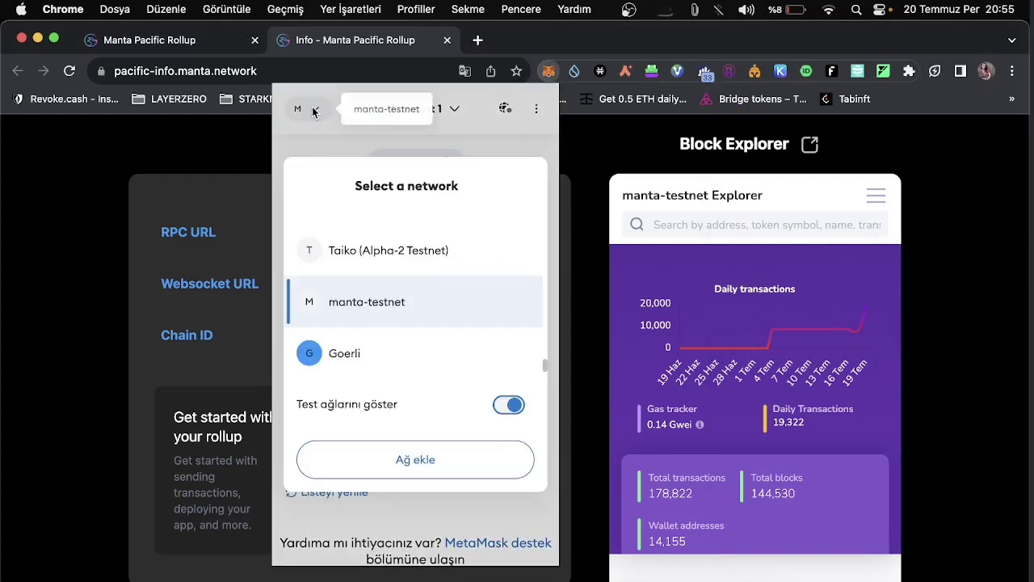
{"action": "left_click", "coordinate": [244, 301]}
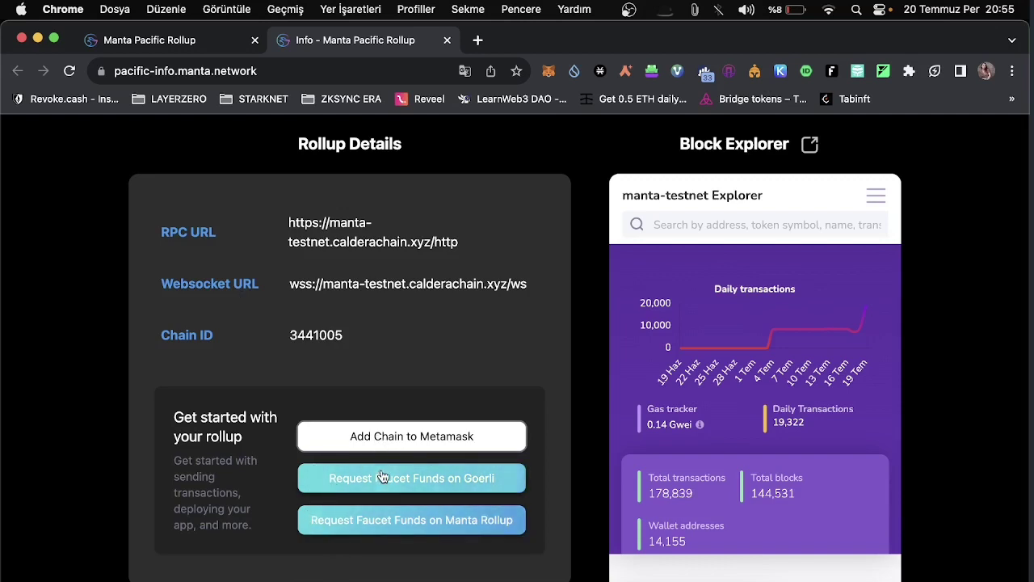
Start a faucet request on Goerli and fill in the receiving address with the one copied from MetaMask's Account 1.
{"action": "left_click", "coordinate": [473, 478]}
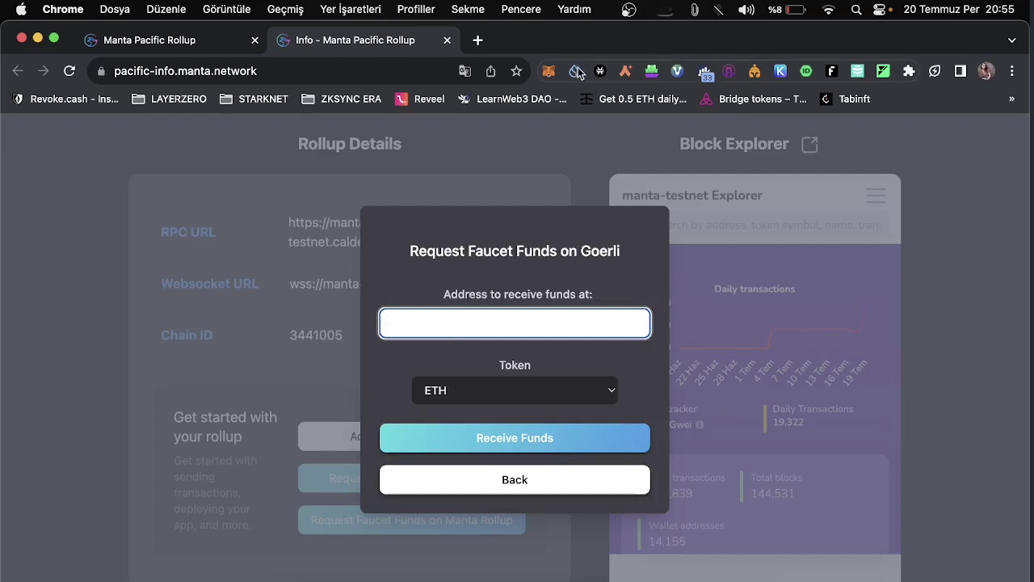
{"action": "left_click", "coordinate": [549, 72]}
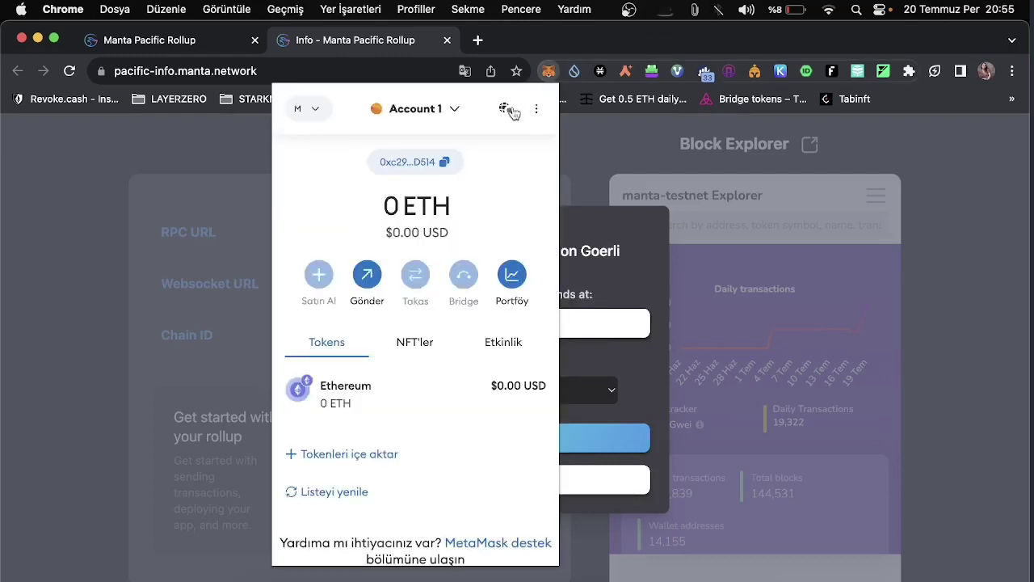
{"action": "left_click", "coordinate": [426, 163]}
{"action": "left_click", "coordinate": [575, 336]}
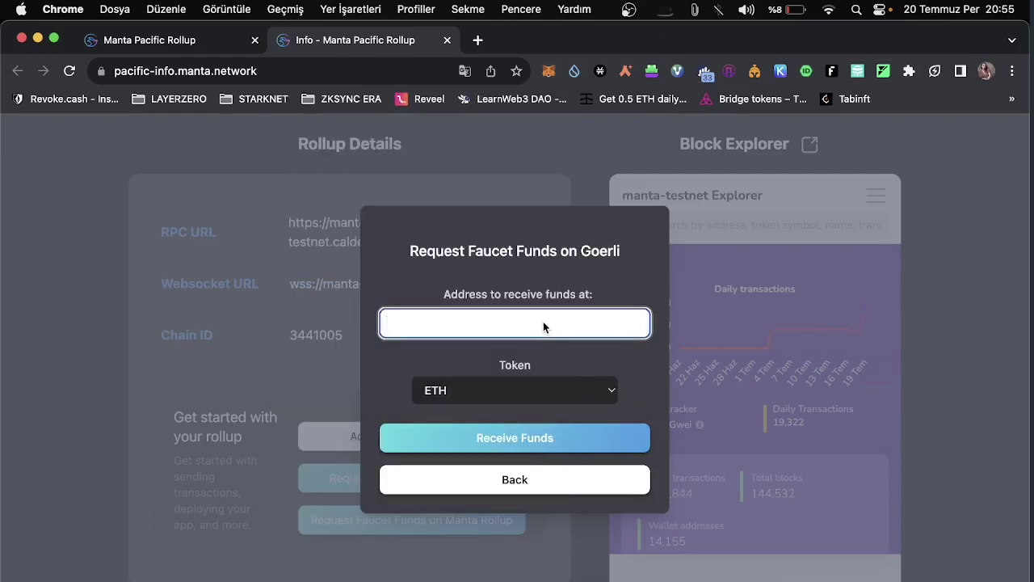
{"action": "right_click", "coordinate": [544, 325]}
{"action": "left_click", "coordinate": [587, 436]}
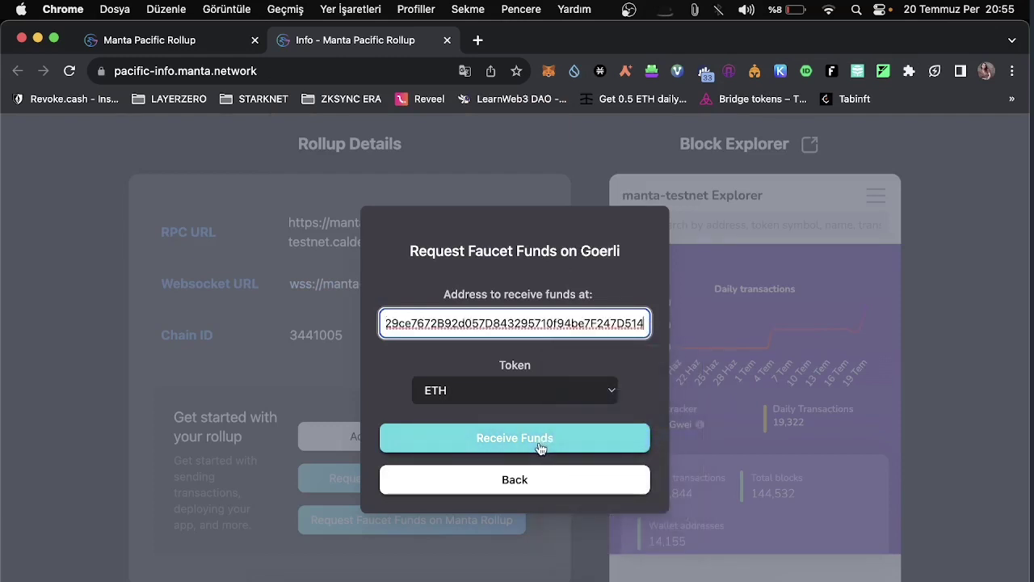
Submit the Goerli faucet request for ETH, repeating it until the funds are sent.
{"action": "left_click", "coordinate": [540, 448]}
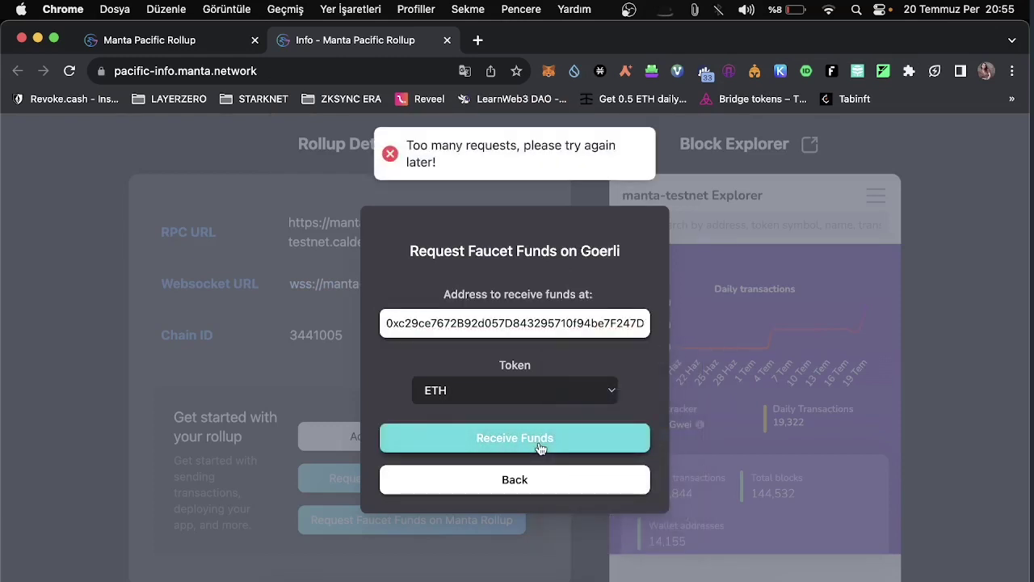
{"action": "left_click", "coordinate": [540, 448]}
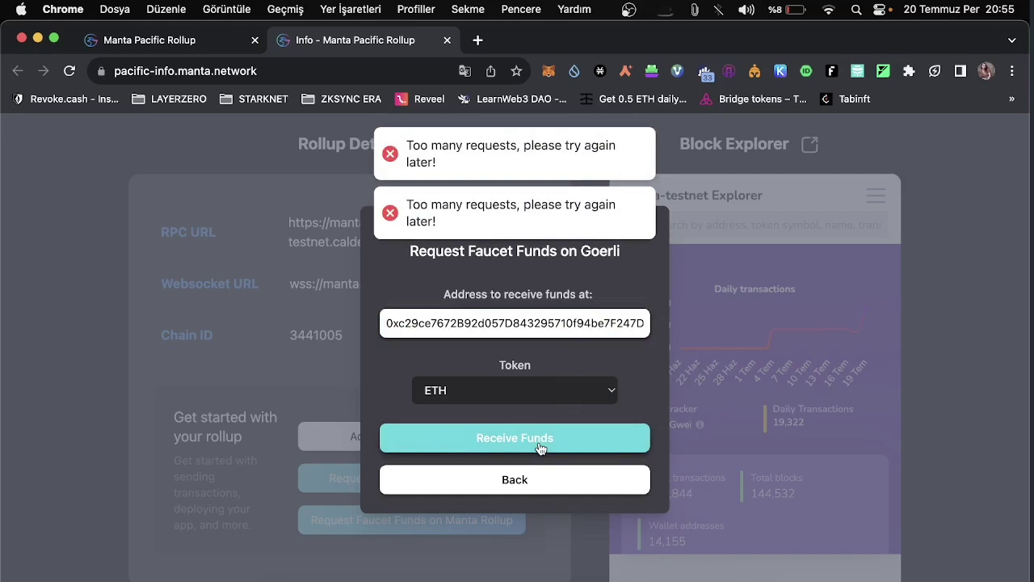
{"action": "left_click", "coordinate": [540, 449]}
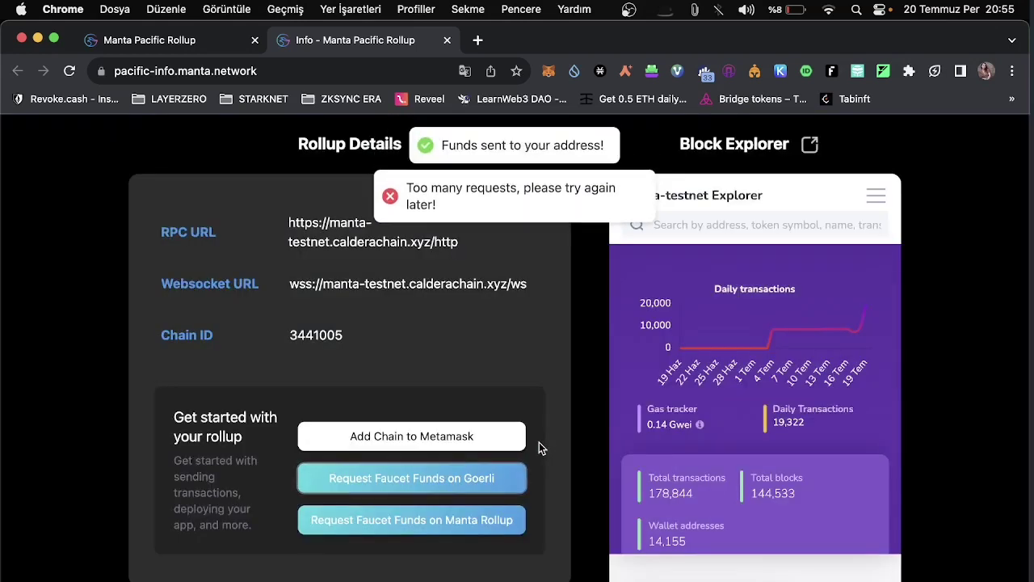
Request ETH faucet funds on Manta Rollup using the same copied wallet address.
{"action": "left_click", "coordinate": [450, 518]}
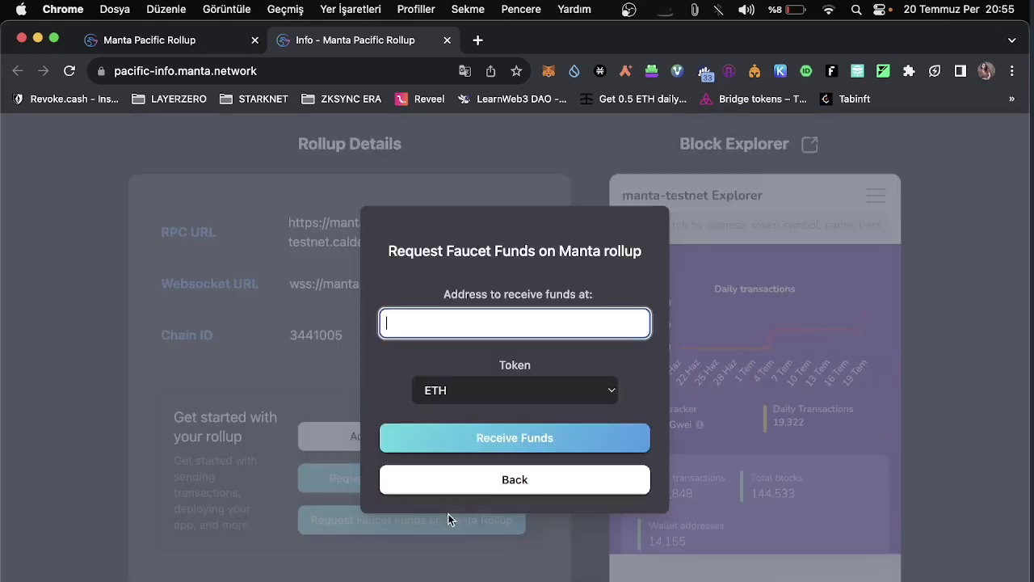
{"action": "right_click", "coordinate": [531, 324]}
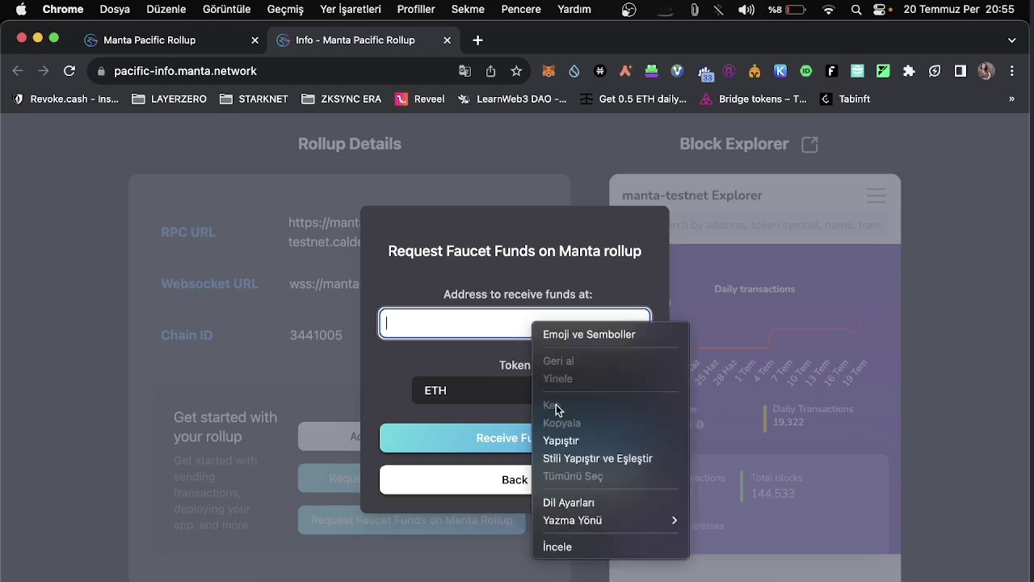
{"action": "left_click", "coordinate": [569, 434]}
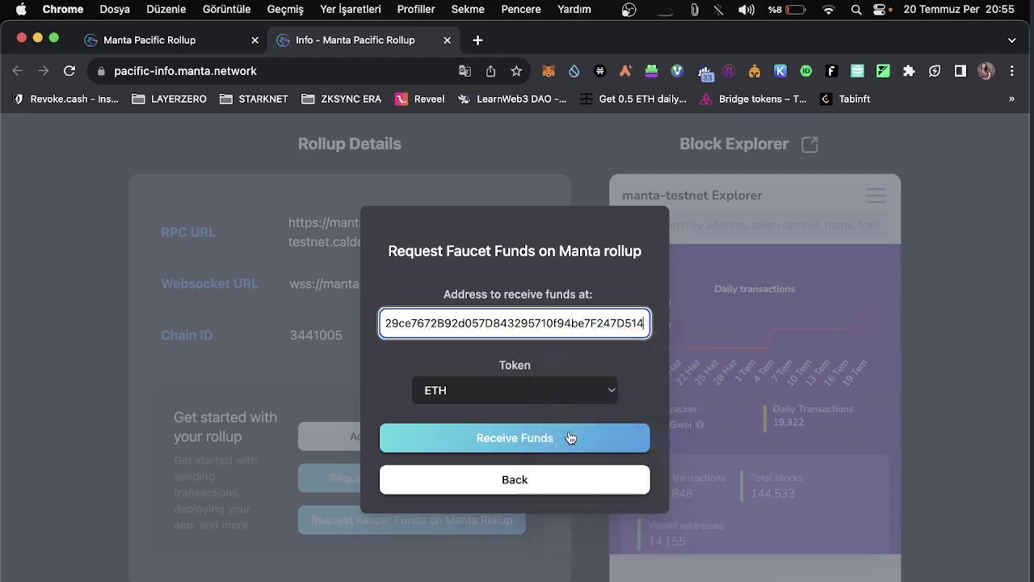
{"action": "left_click", "coordinate": [514, 435]}
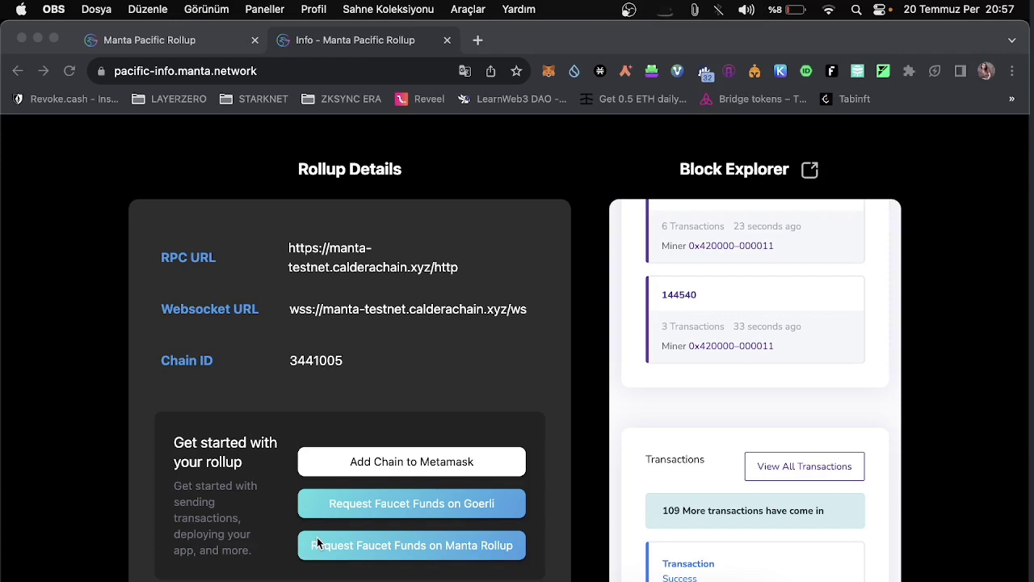
Reduce the browser zoom to 80% for viewing the bridge between Manta rollup and Goerli.
{"action": "scroll", "coordinate": [318, 543], "scroll_direction": "down", "scroll_amount": 2}
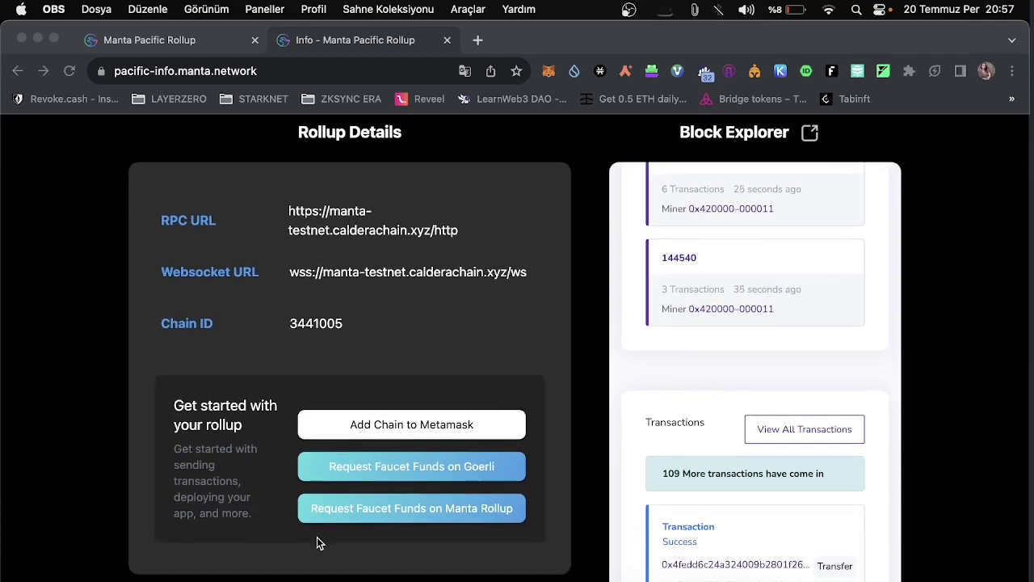
{"action": "scroll", "coordinate": [317, 542], "scroll_direction": "down", "scroll_amount": 5}
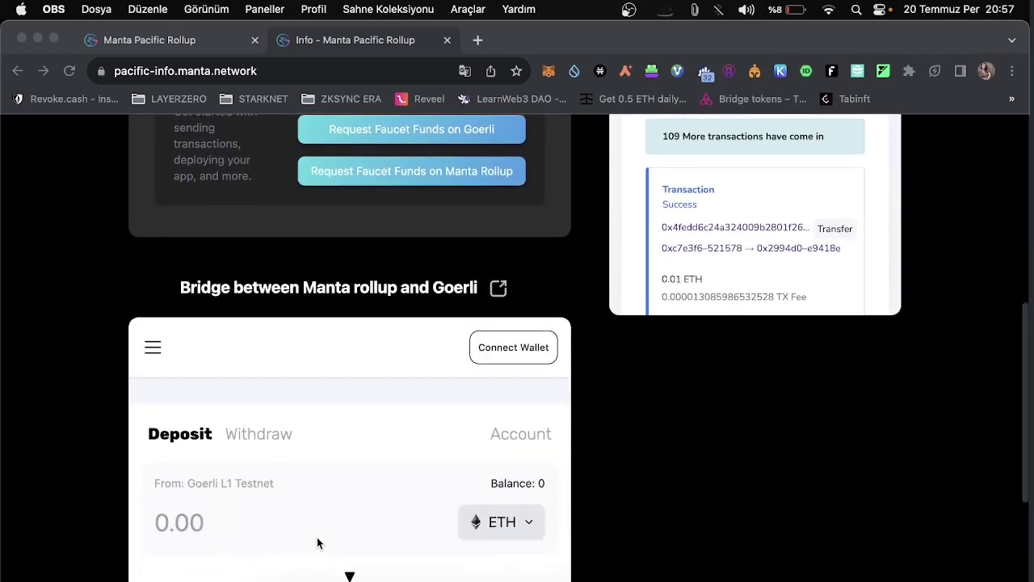
{"action": "scroll", "coordinate": [317, 540], "scroll_direction": "down", "scroll_amount": 2}
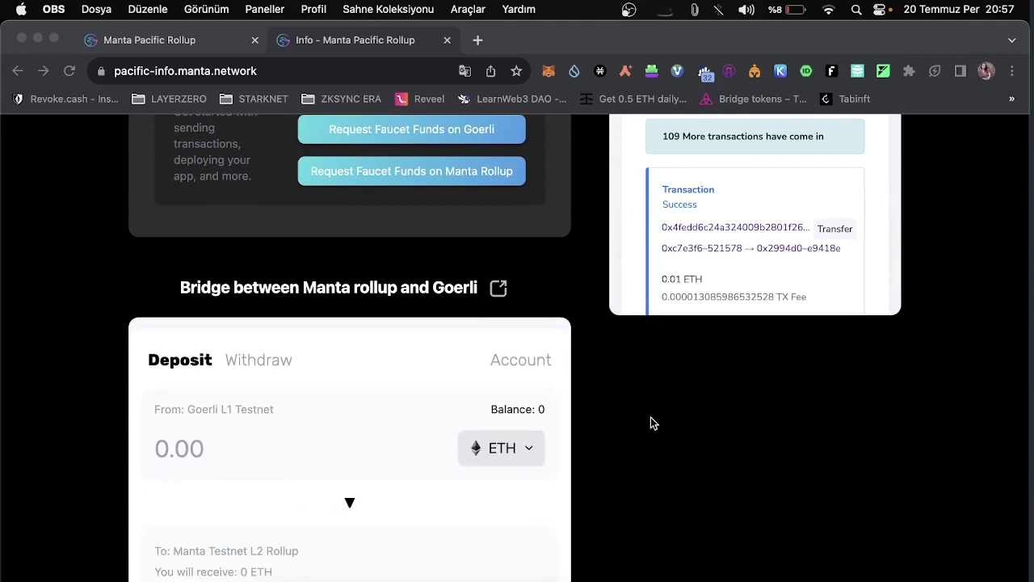
{"action": "scroll", "coordinate": [651, 423], "scroll_direction": "down", "scroll_amount": 2}
{"action": "scroll", "coordinate": [651, 422], "scroll_direction": "down", "scroll_amount": 2}
{"action": "scroll", "coordinate": [651, 423], "scroll_direction": "down", "scroll_amount": 1}
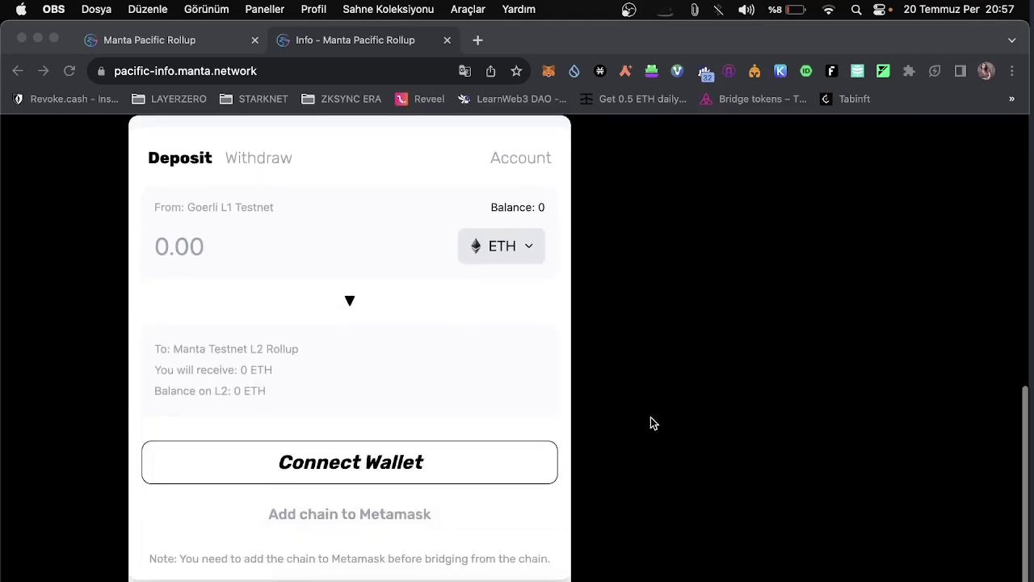
{"action": "left_click", "coordinate": [1012, 72]}
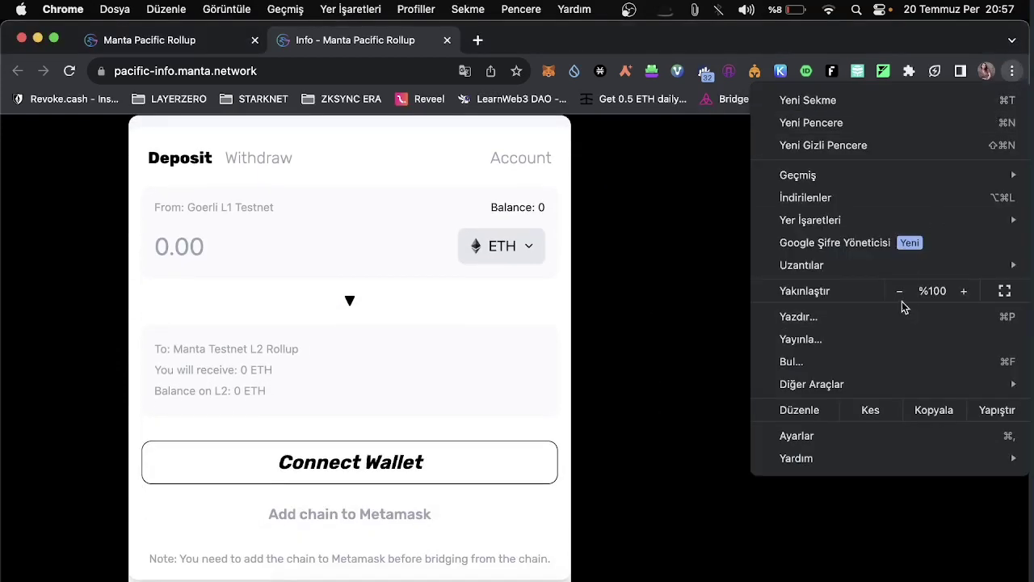
{"action": "left_click", "coordinate": [900, 301]}
{"action": "left_click", "coordinate": [900, 300]}
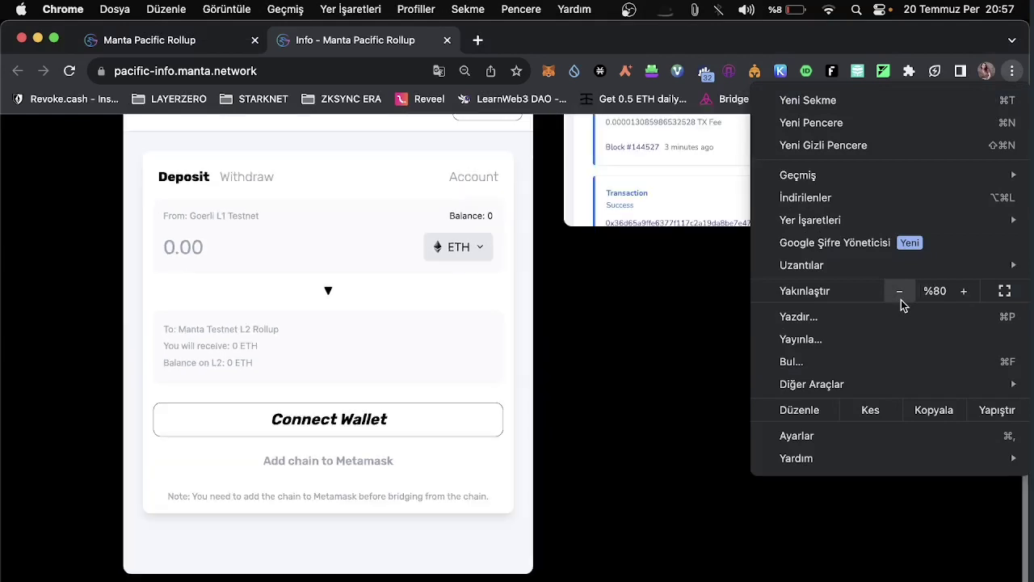
{"action": "left_click", "coordinate": [661, 374]}
Connect MetaMask's Account 1 to the Manta bridge and approve the connection.
{"action": "scroll", "coordinate": [410, 358], "scroll_direction": "up", "scroll_amount": 2}
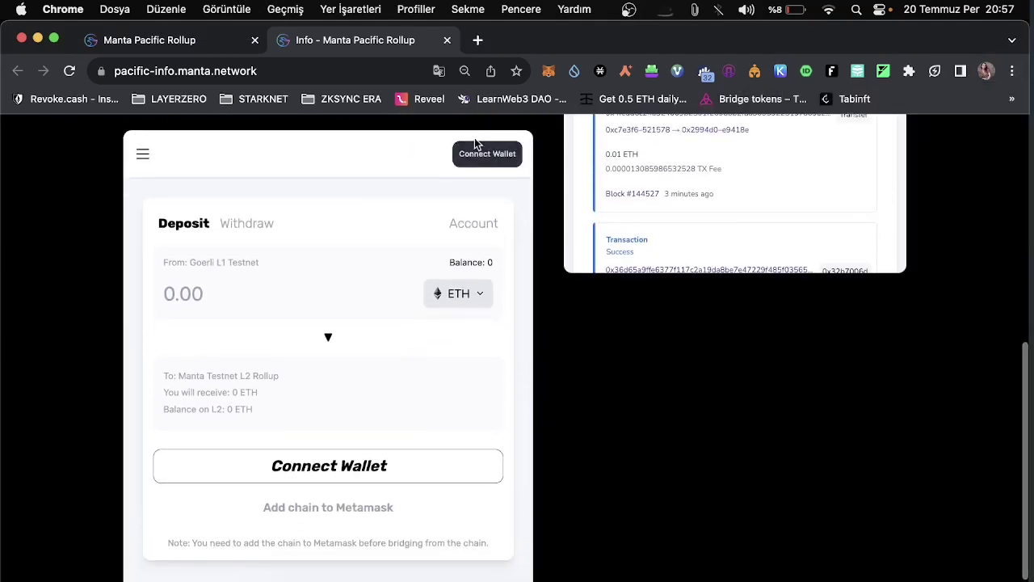
{"action": "left_click", "coordinate": [478, 156]}
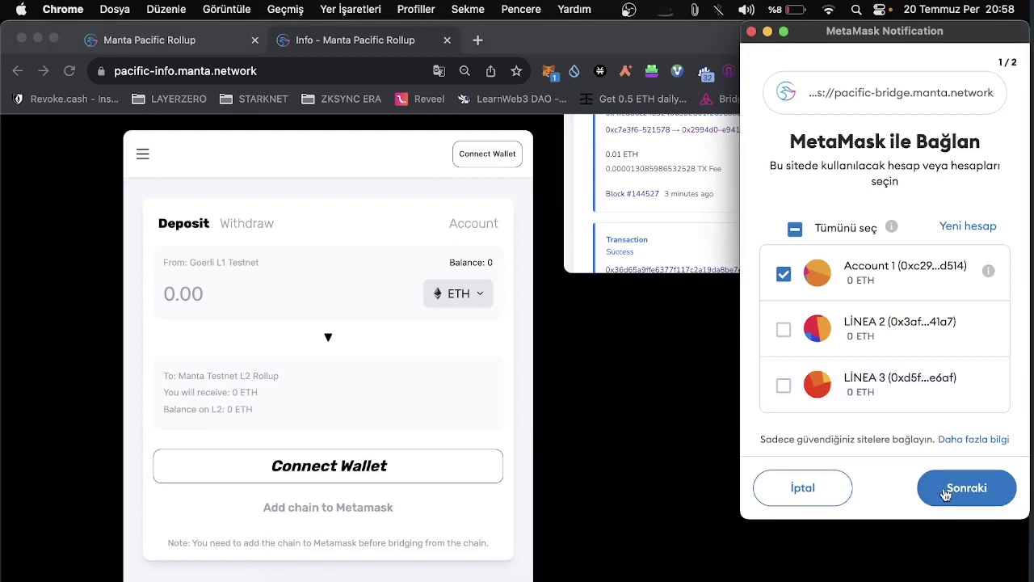
{"action": "left_click", "coordinate": [953, 489]}
{"action": "left_click", "coordinate": [945, 491]}
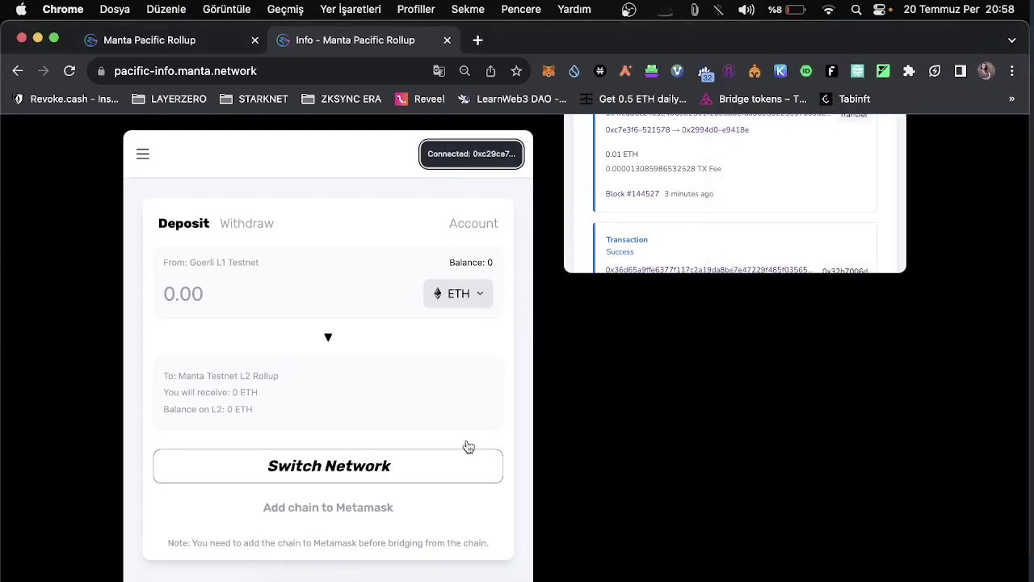
Switch MetaMask to the Goerli network and reconnect the wallet to the Manta bridge's deposit form.
{"action": "scroll", "coordinate": [395, 341], "scroll_direction": "up", "scroll_amount": 1}
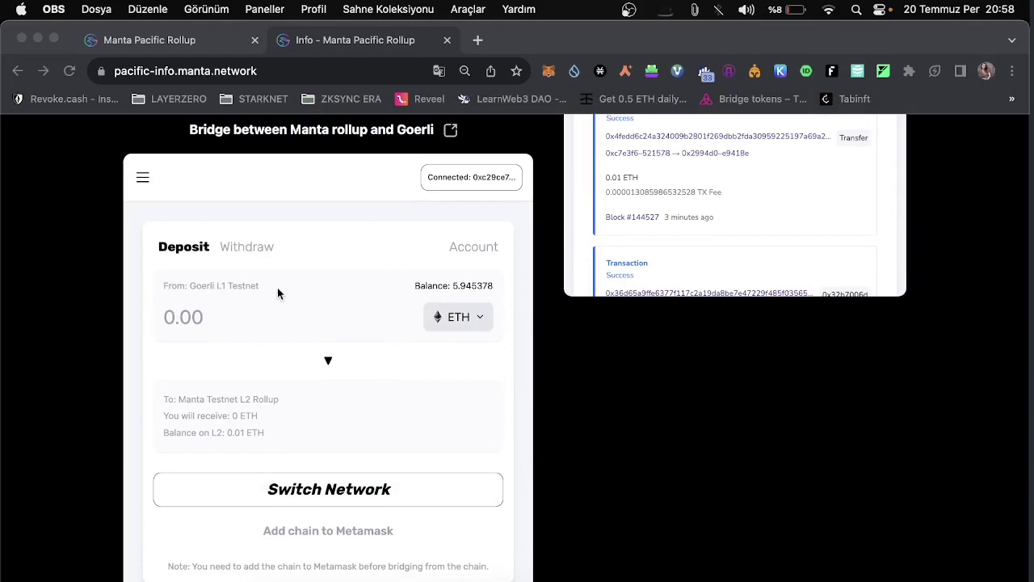
{"action": "left_click", "coordinate": [549, 71]}
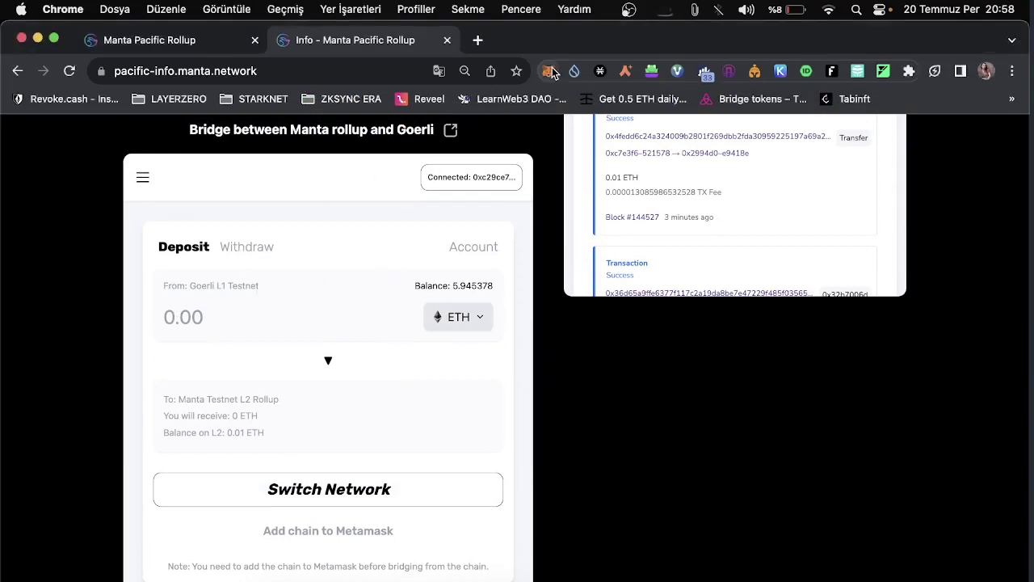
{"action": "left_click", "coordinate": [549, 71]}
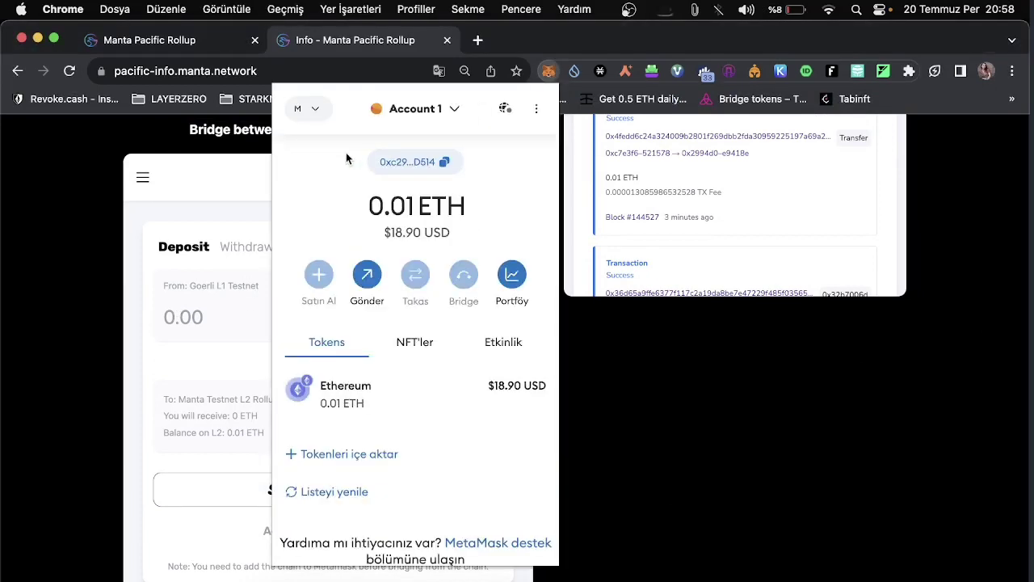
{"action": "left_click", "coordinate": [300, 109]}
{"action": "scroll", "coordinate": [340, 353], "scroll_direction": "down", "scroll_amount": 1}
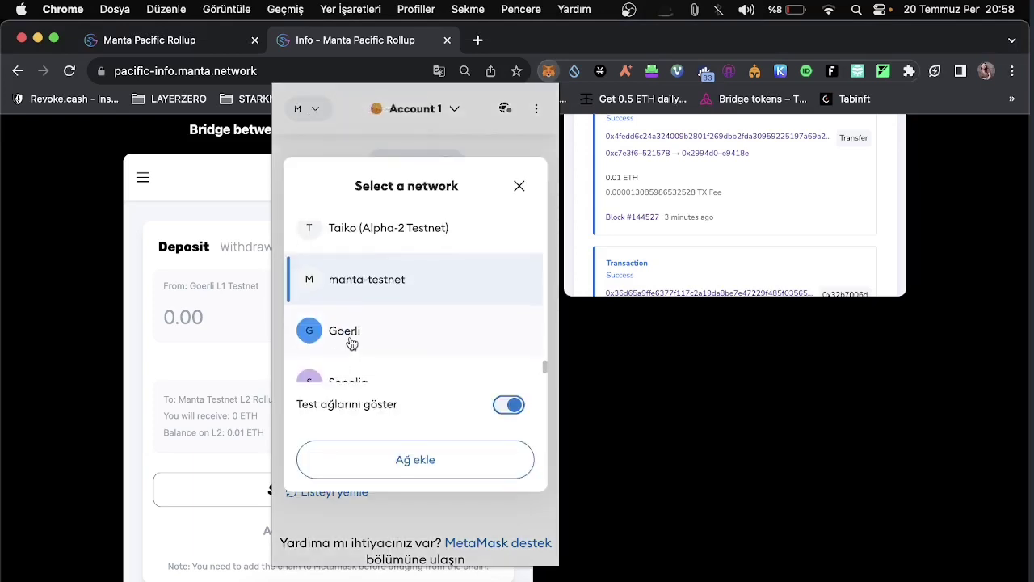
{"action": "left_click", "coordinate": [348, 340]}
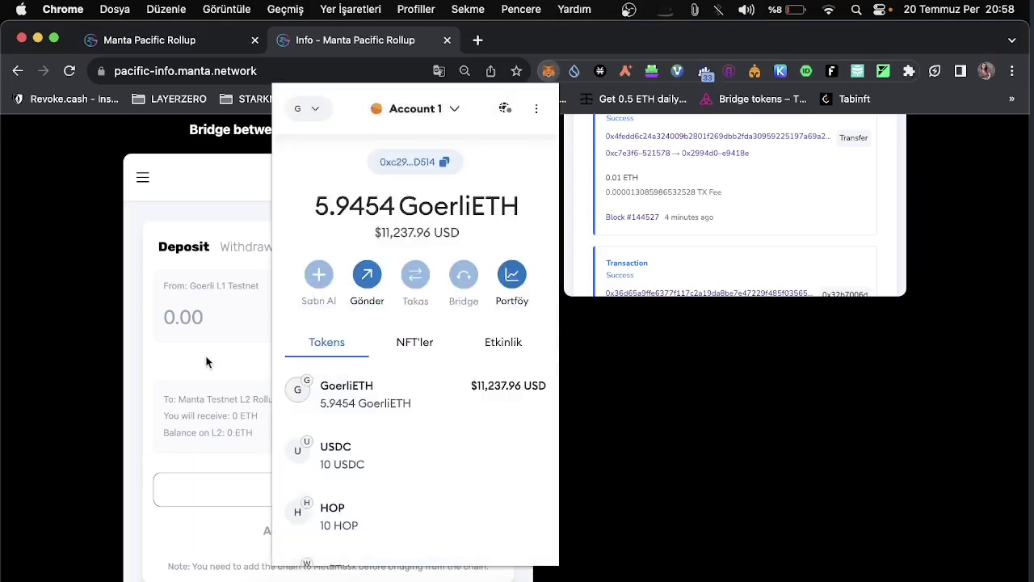
{"action": "left_click", "coordinate": [206, 362]}
{"action": "left_click", "coordinate": [353, 485]}
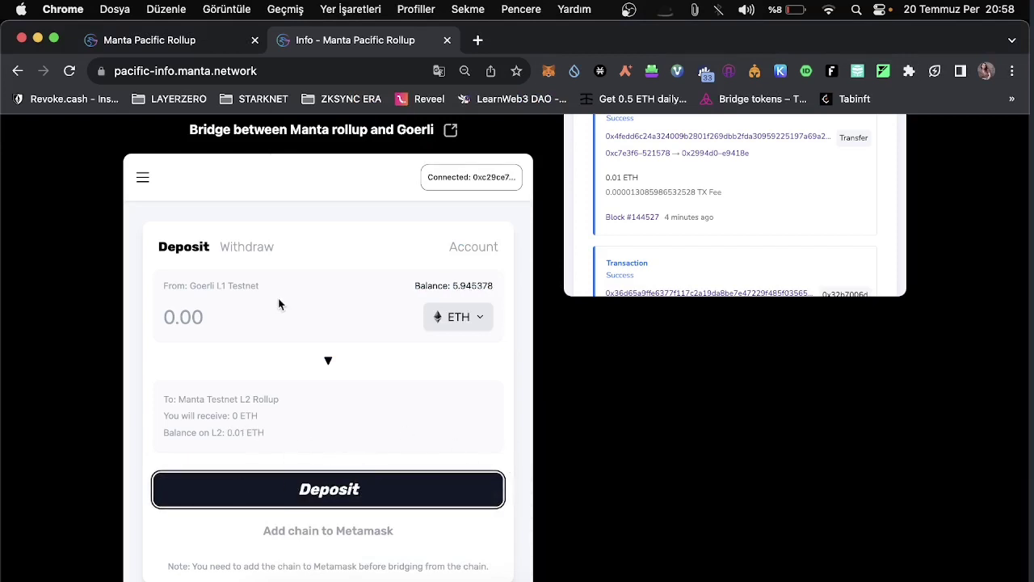
Deposit 0.1 ETH from Goerli to the Manta Testnet L2 Rollup and approve the transaction in MetaMask.
{"action": "left_click", "coordinate": [208, 315]}
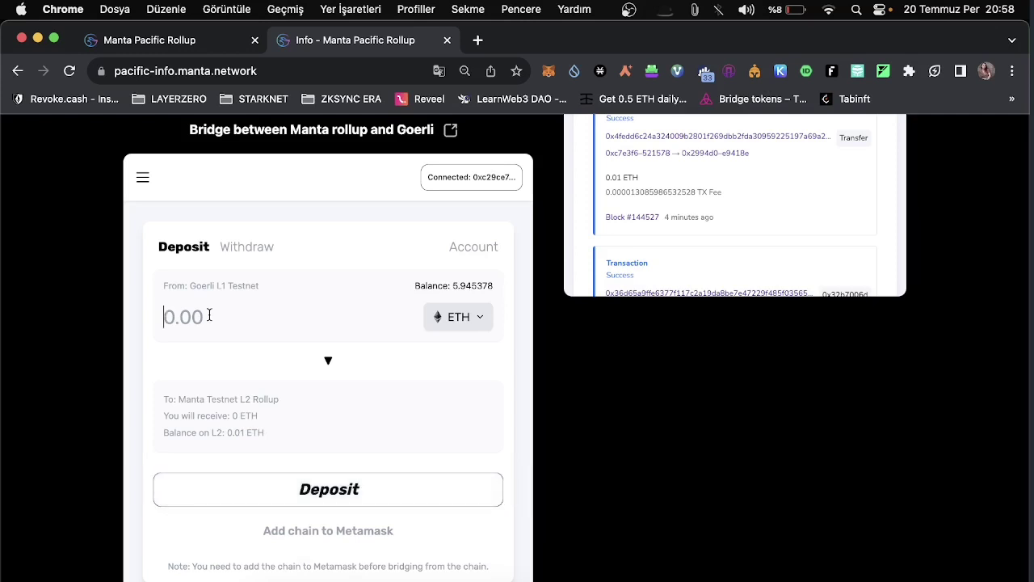
{"action": "type", "text": "0.1"}
{"action": "left_click", "coordinate": [289, 485]}
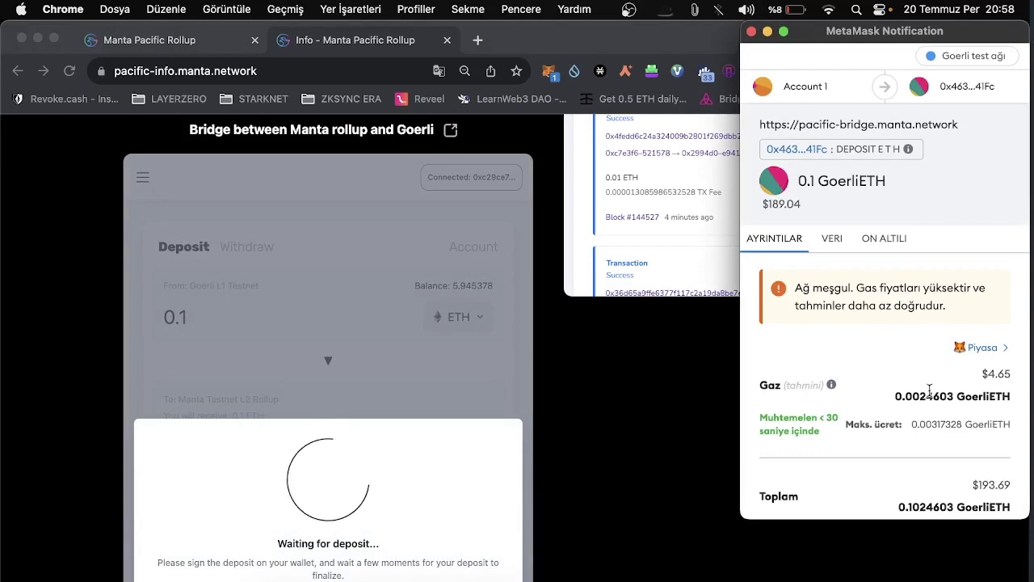
{"action": "scroll", "coordinate": [951, 364], "scroll_direction": "down", "scroll_amount": 3}
{"action": "left_click", "coordinate": [956, 495]}
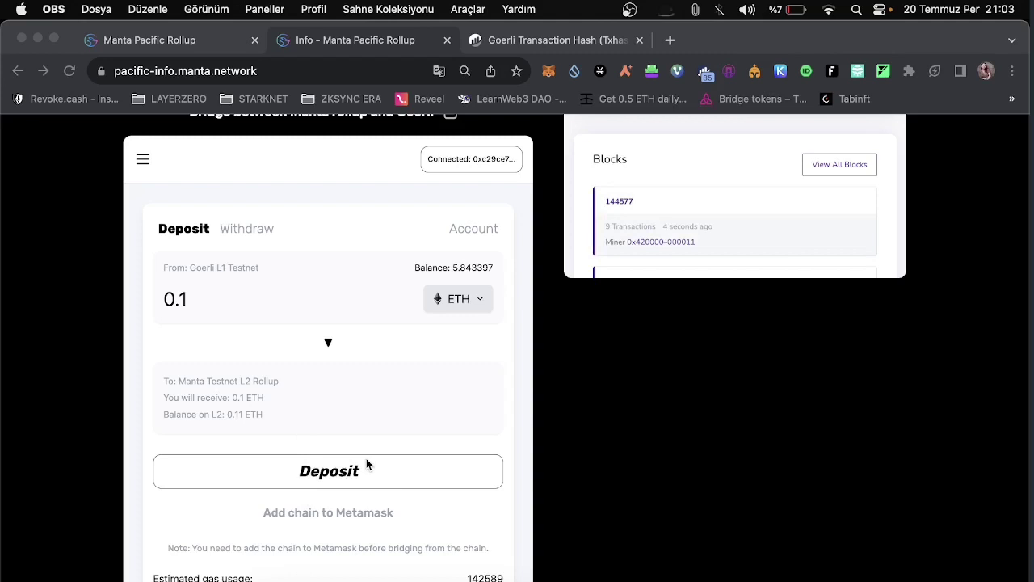
Switch MetaMask's Account 1 to the manta-testnet network.
{"action": "left_click", "coordinate": [549, 81]}
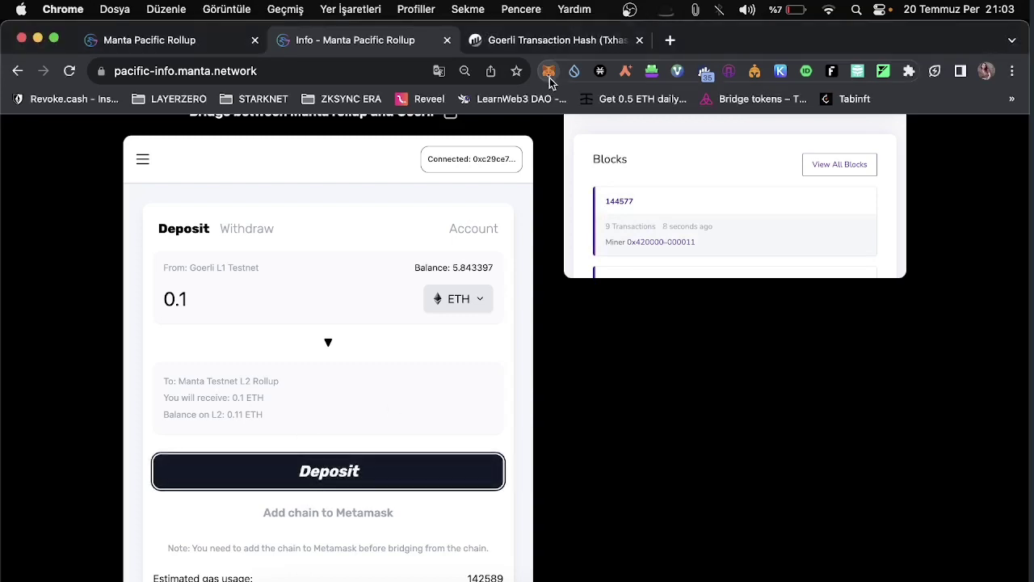
{"action": "left_click", "coordinate": [549, 75]}
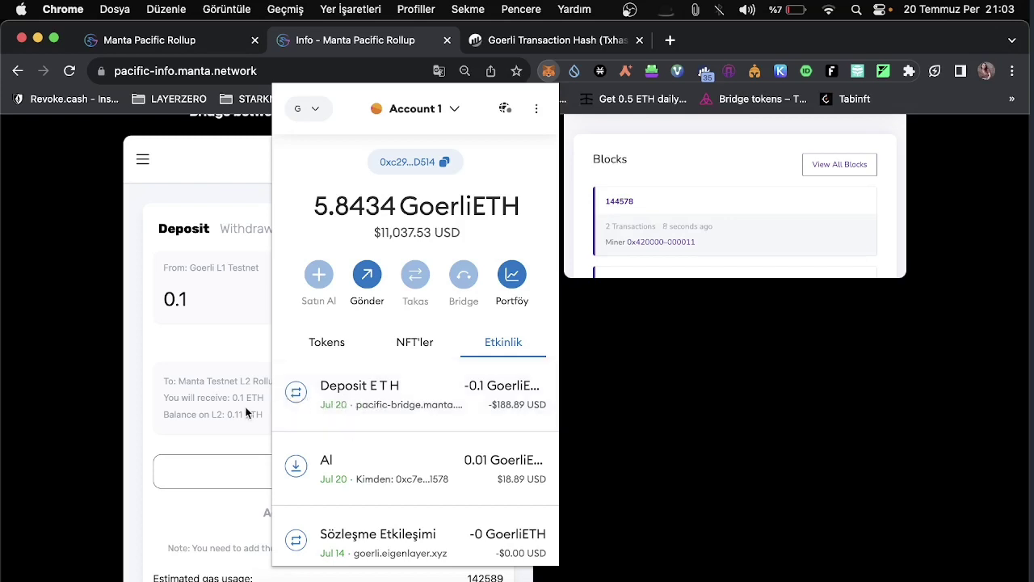
{"action": "left_click", "coordinate": [310, 108]}
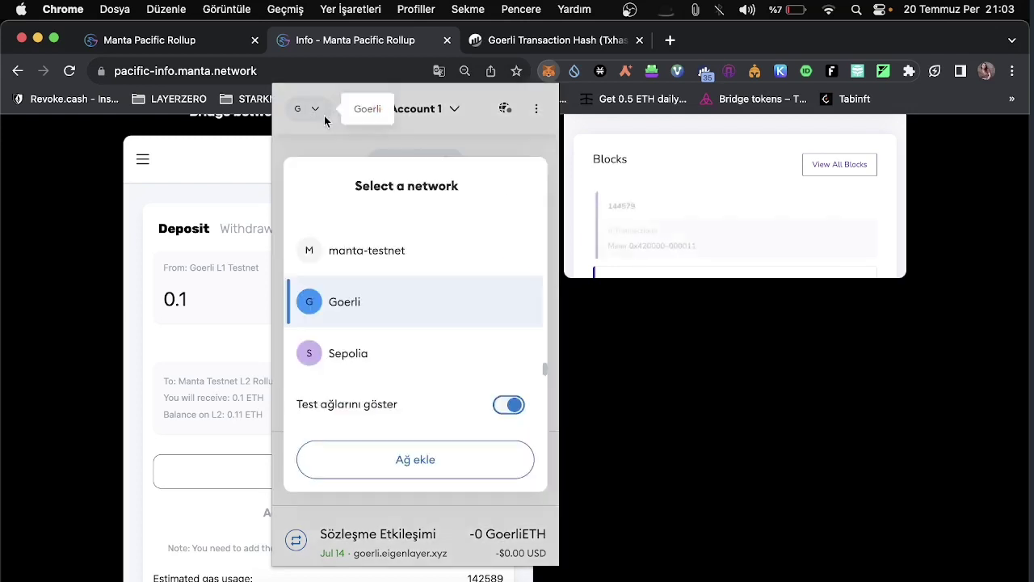
{"action": "left_click", "coordinate": [380, 252]}
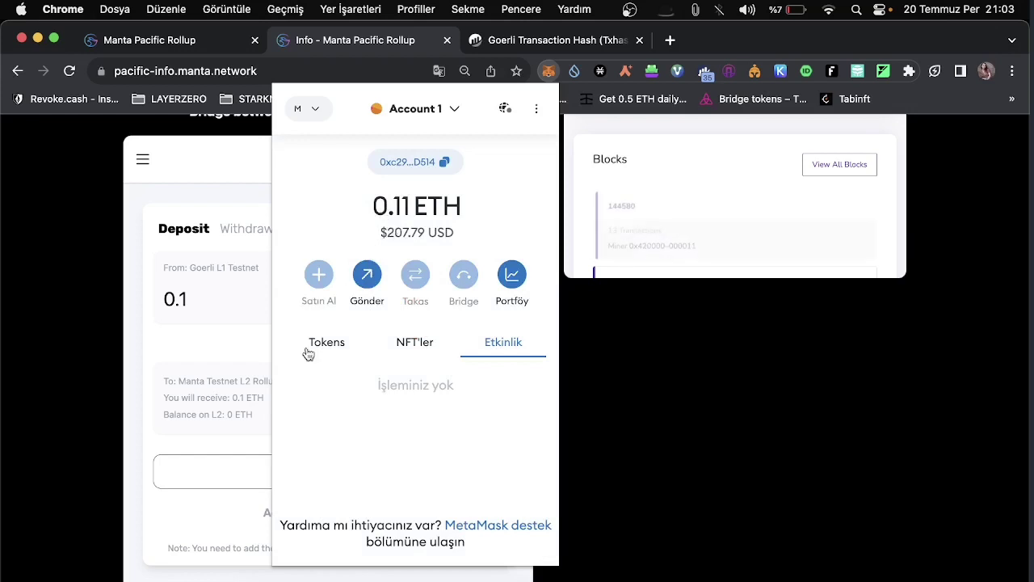
{"action": "left_click", "coordinate": [202, 359]}
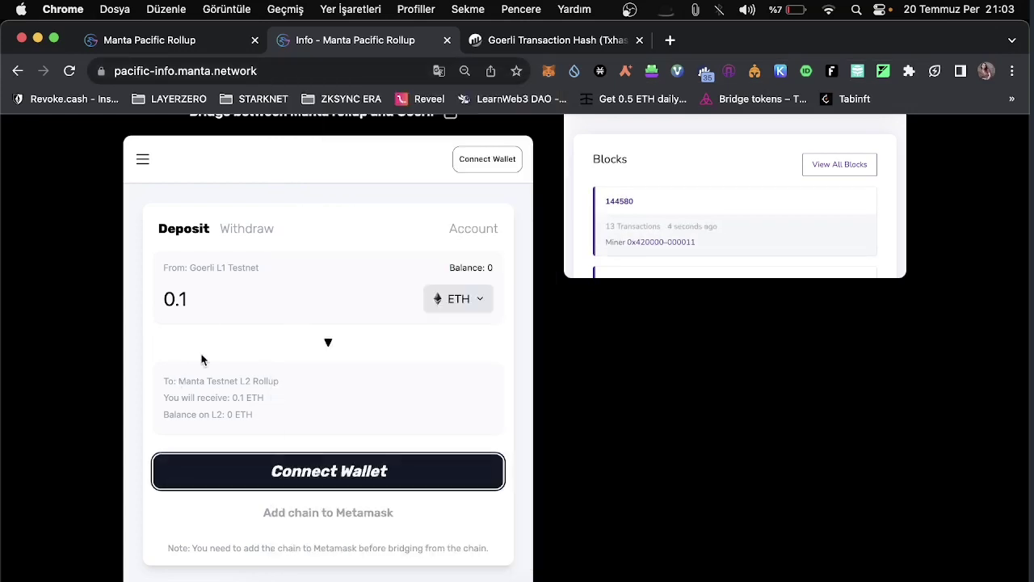
Change the bridge to Withdraw mode, check MetaMask's selected network, and reconnect the wallet to the bridge.
{"action": "left_click", "coordinate": [255, 232]}
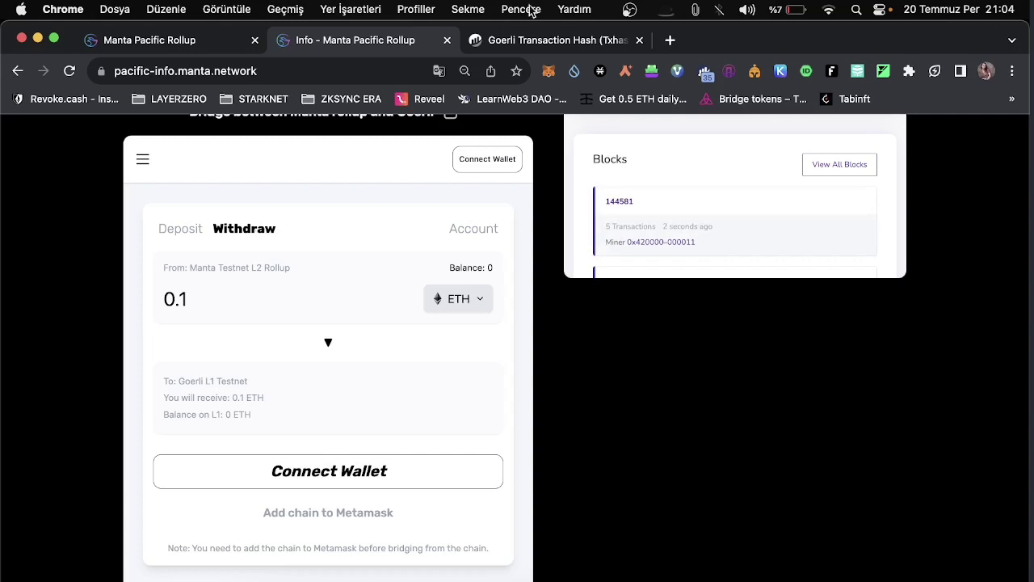
{"action": "left_click", "coordinate": [550, 70]}
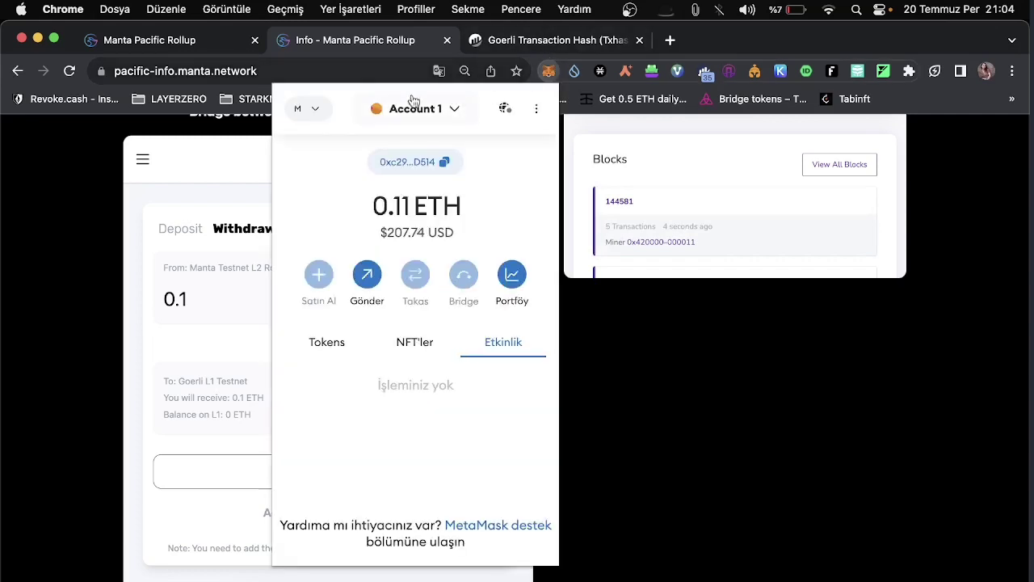
{"action": "left_click", "coordinate": [311, 110]}
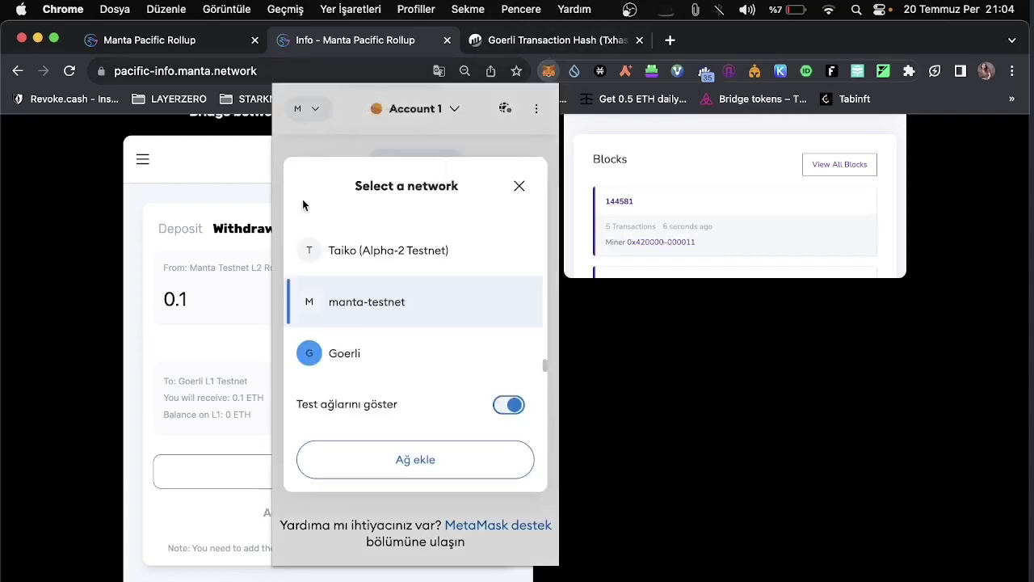
{"action": "left_click", "coordinate": [224, 336]}
{"action": "left_click", "coordinate": [331, 475]}
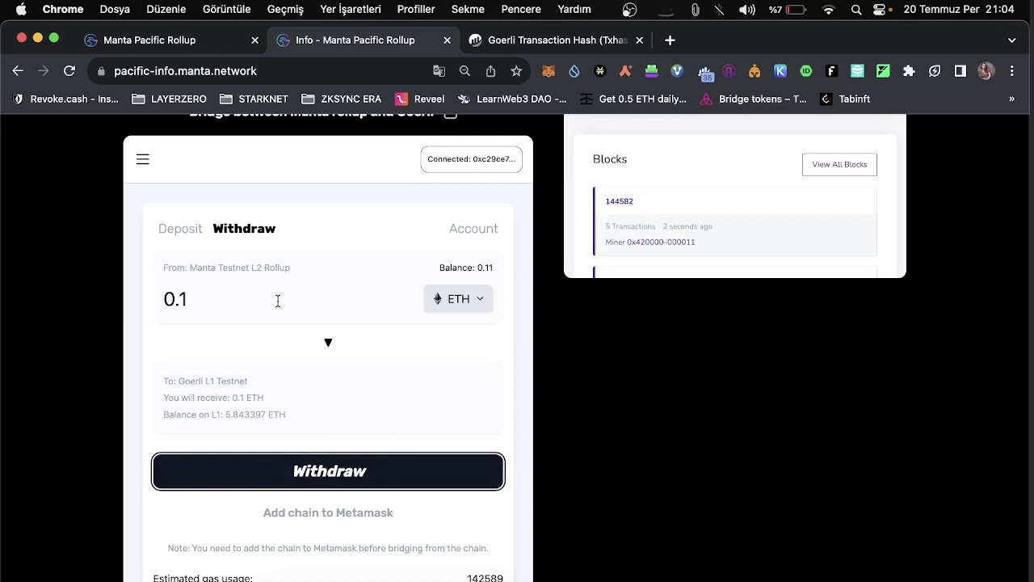
Withdraw 0.05 ETH from the Manta Testnet L2 Rollup to Goerli and approve the transaction in MetaMask.
{"action": "left_click", "coordinate": [207, 308]}
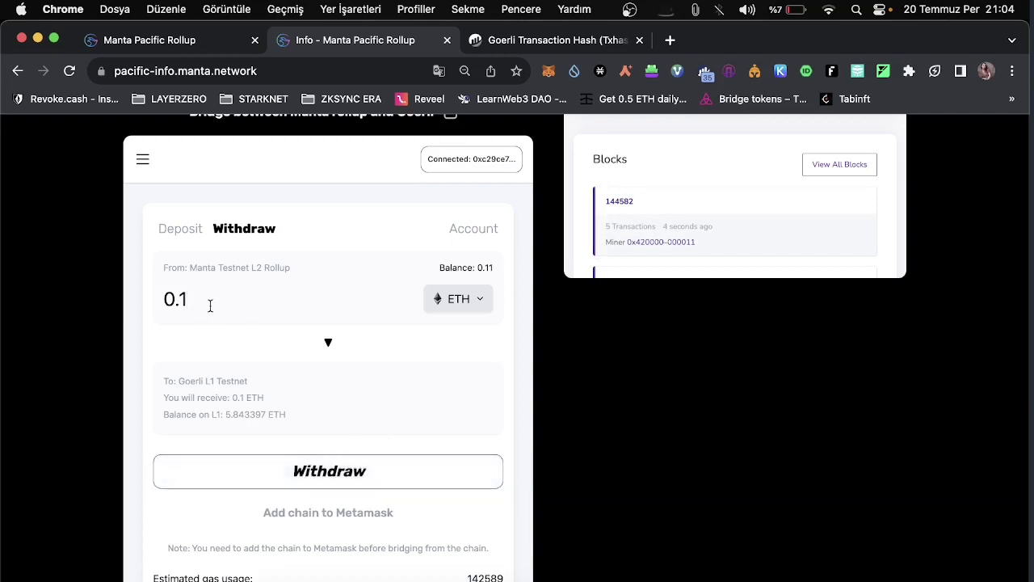
{"action": "key", "text": "BackSpace"}
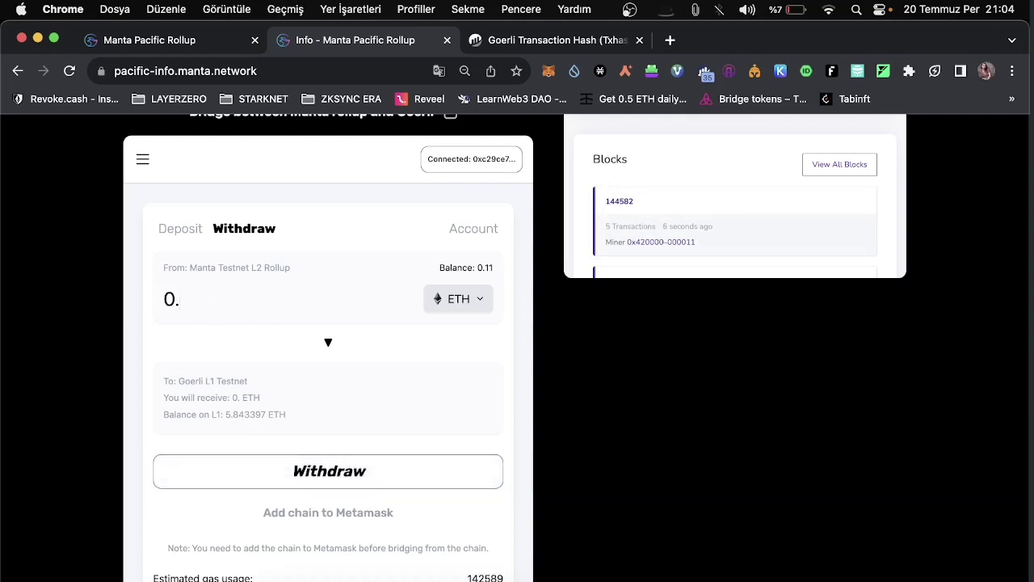
{"action": "type", "text": "05"}
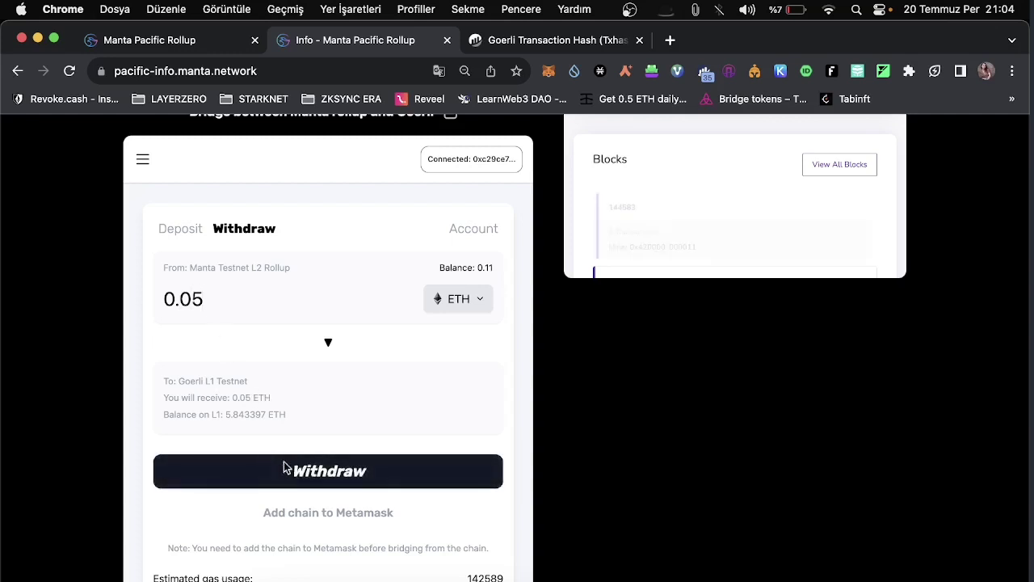
{"action": "left_click", "coordinate": [283, 467]}
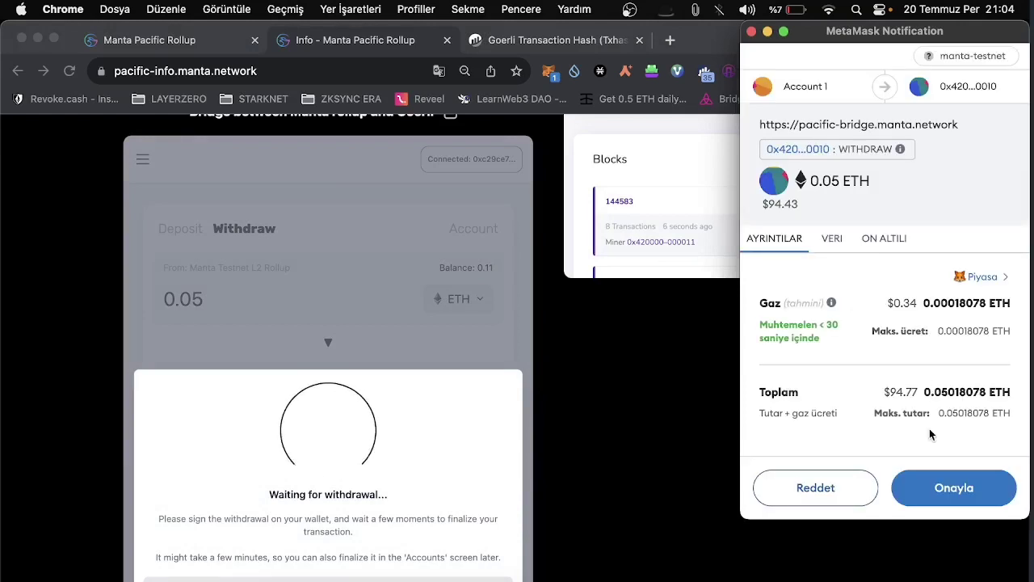
{"action": "left_click", "coordinate": [942, 484]}
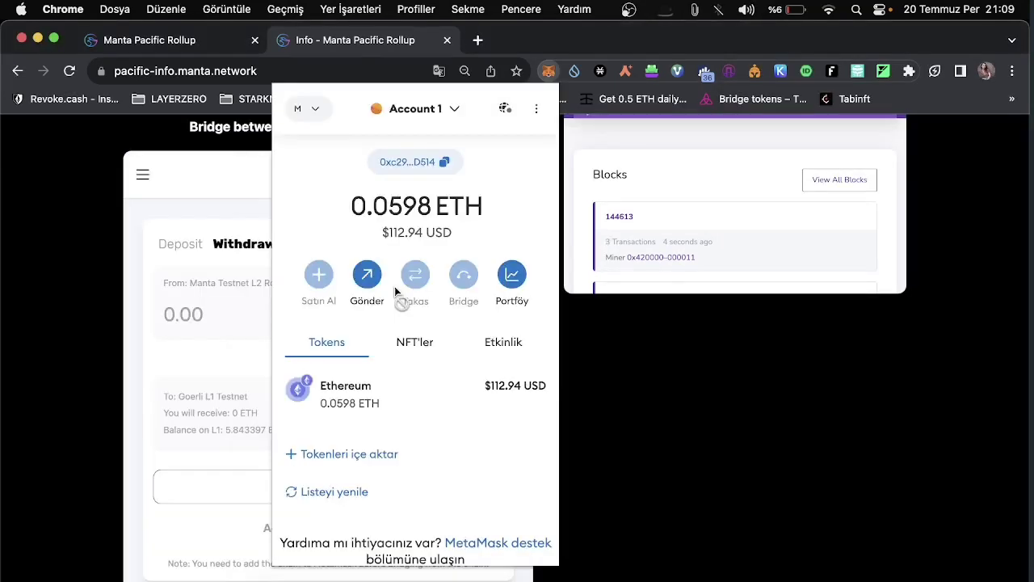
Review MetaMask's activity list on manta-testnet and the recent transactions in the embedded block explorer.
{"action": "left_click", "coordinate": [525, 347]}
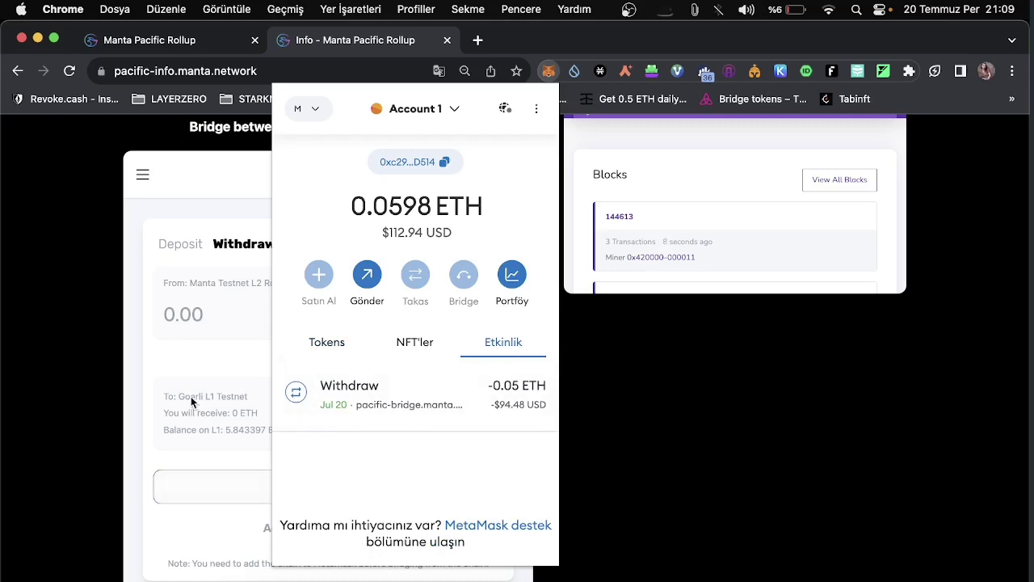
{"action": "left_click", "coordinate": [212, 372]}
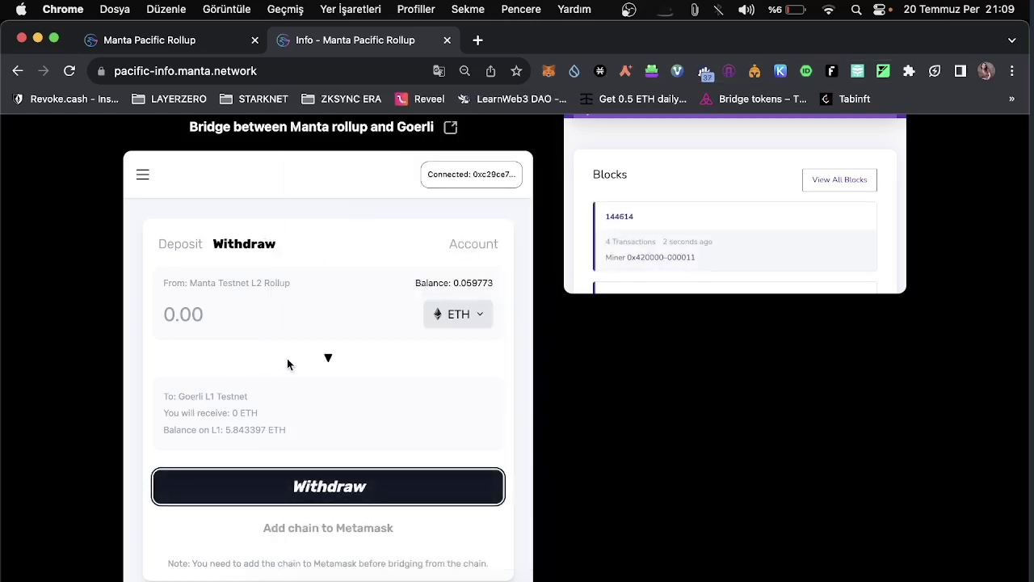
{"action": "scroll", "coordinate": [287, 360], "scroll_direction": "up", "scroll_amount": 5}
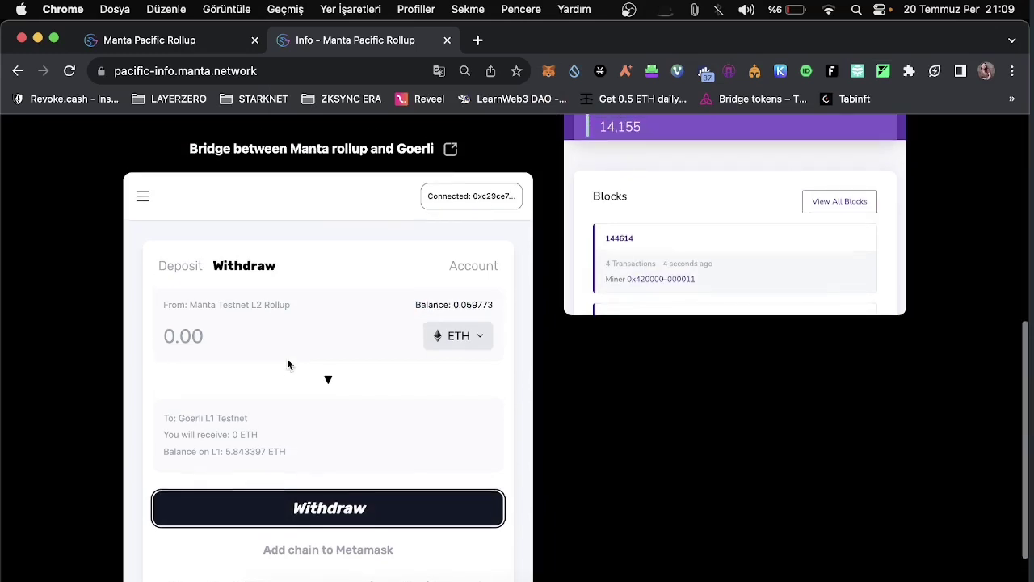
{"action": "scroll", "coordinate": [287, 364], "scroll_direction": "up", "scroll_amount": 2}
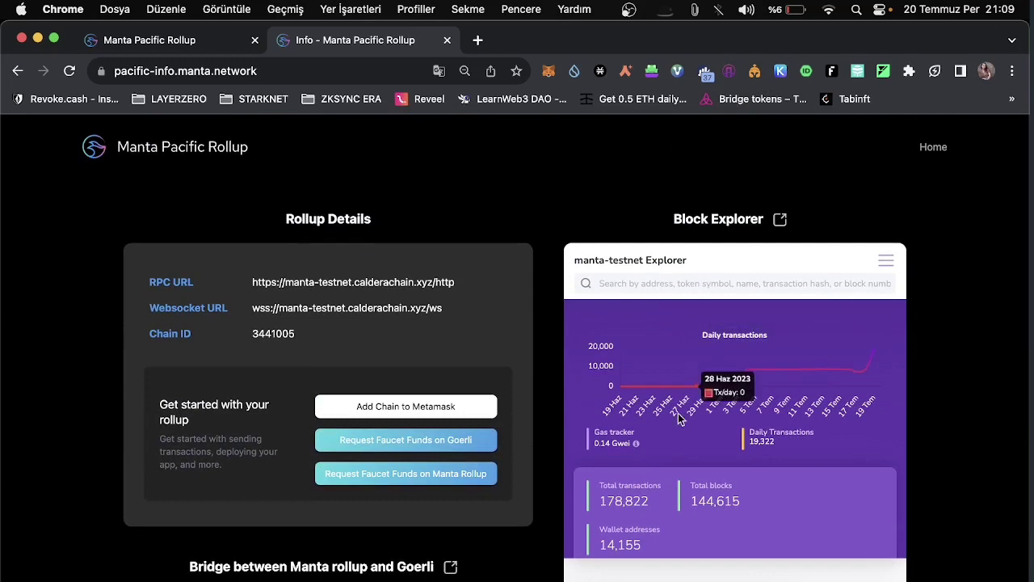
{"action": "scroll", "coordinate": [677, 413], "scroll_direction": "down", "scroll_amount": 4}
{"action": "scroll", "coordinate": [678, 415], "scroll_direction": "down", "scroll_amount": 5}
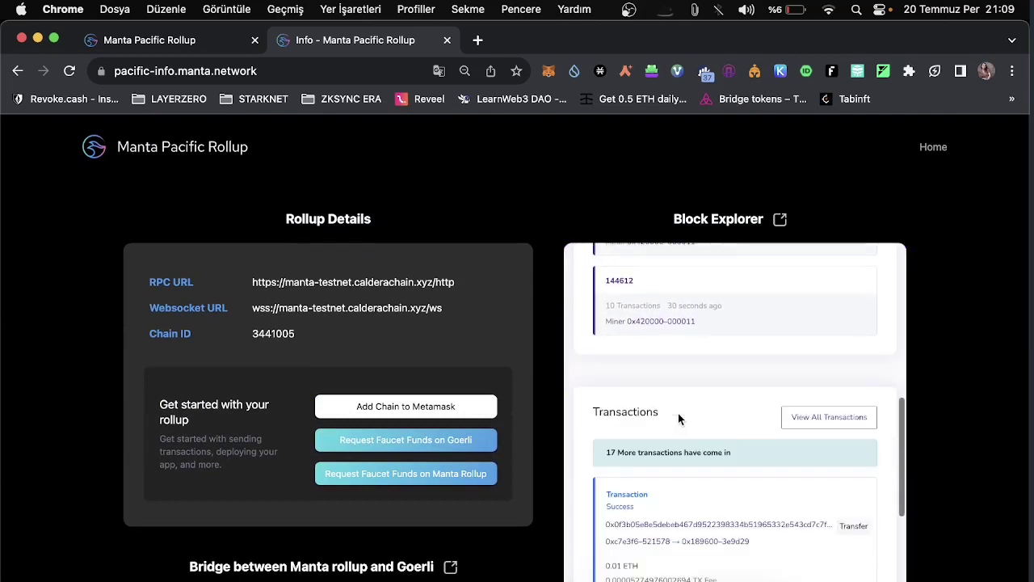